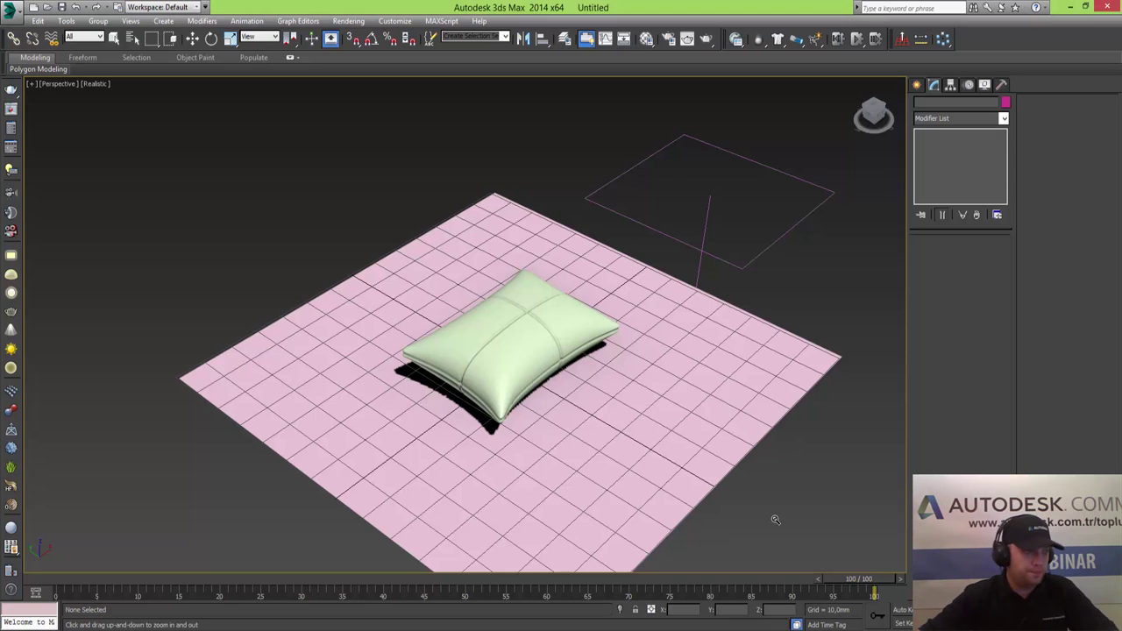
Window-select the pillow, ground plane and light and delete them
key("w")
left_click_drag(764, 510, 453, 253)
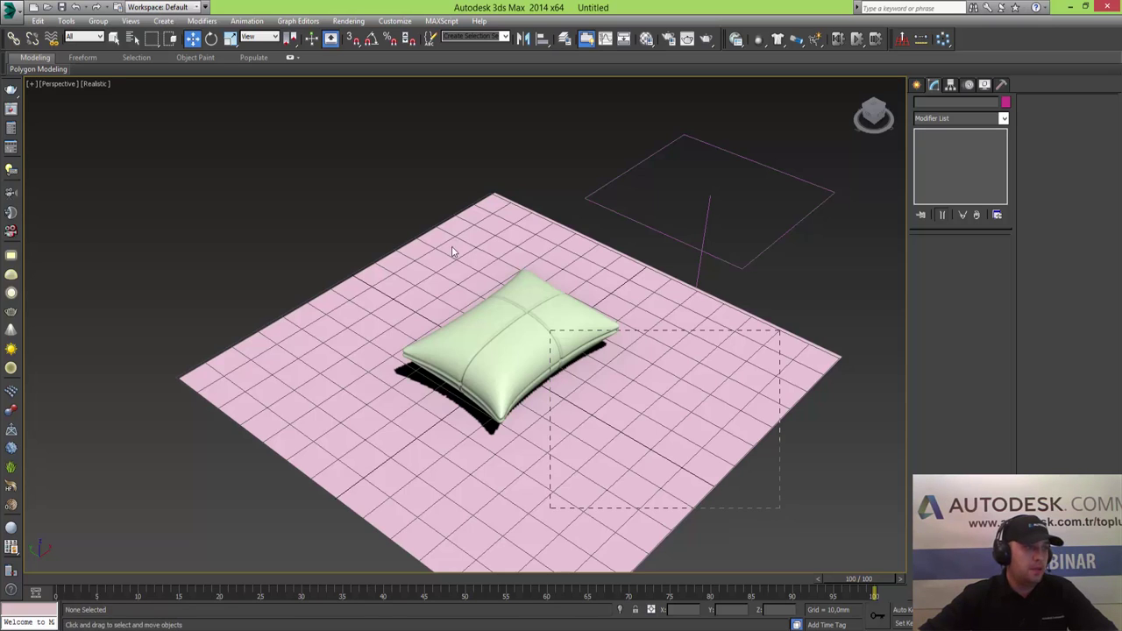
left_click_drag(329, 173, 328, 168)
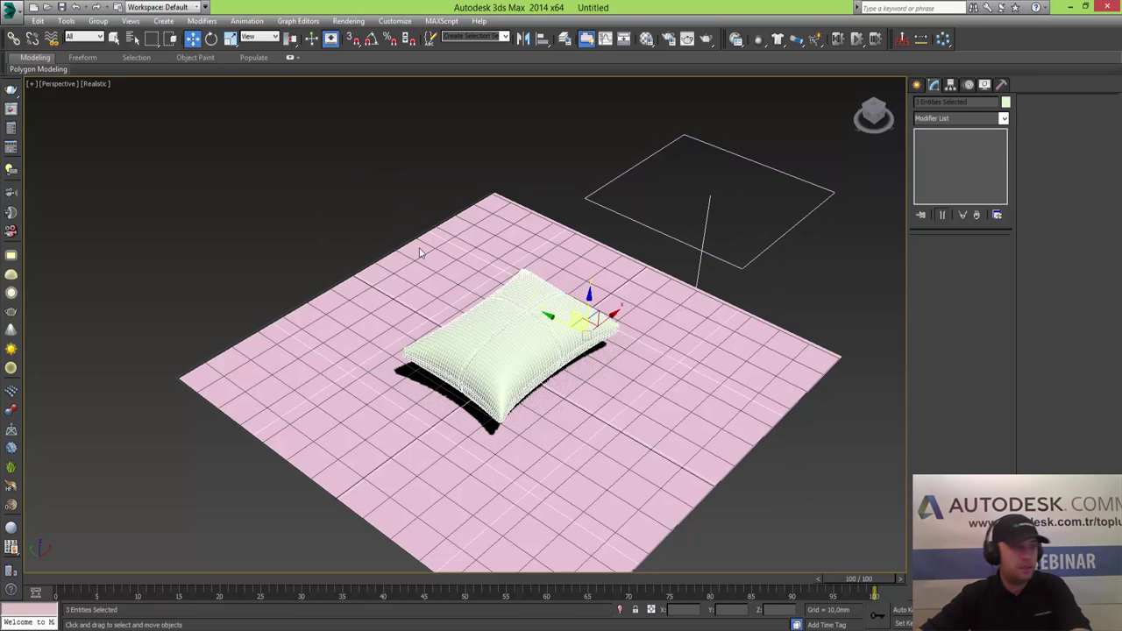
key("Delete")
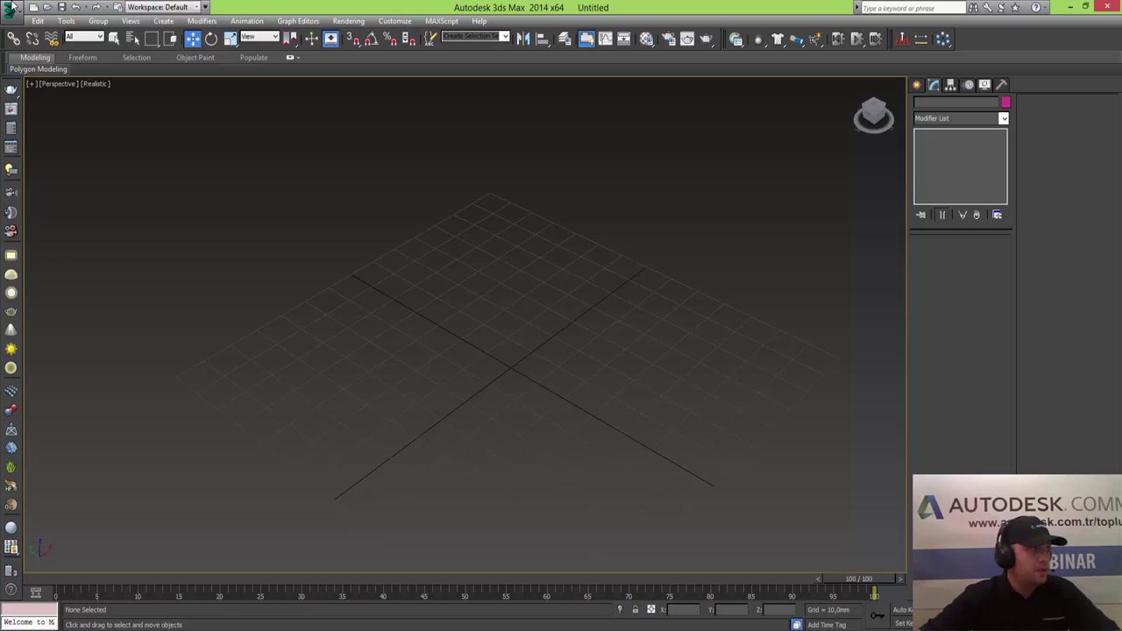
Reset 3ds Max to a new scene without saving the old one
left_click(12, 9)
left_click(42, 67)
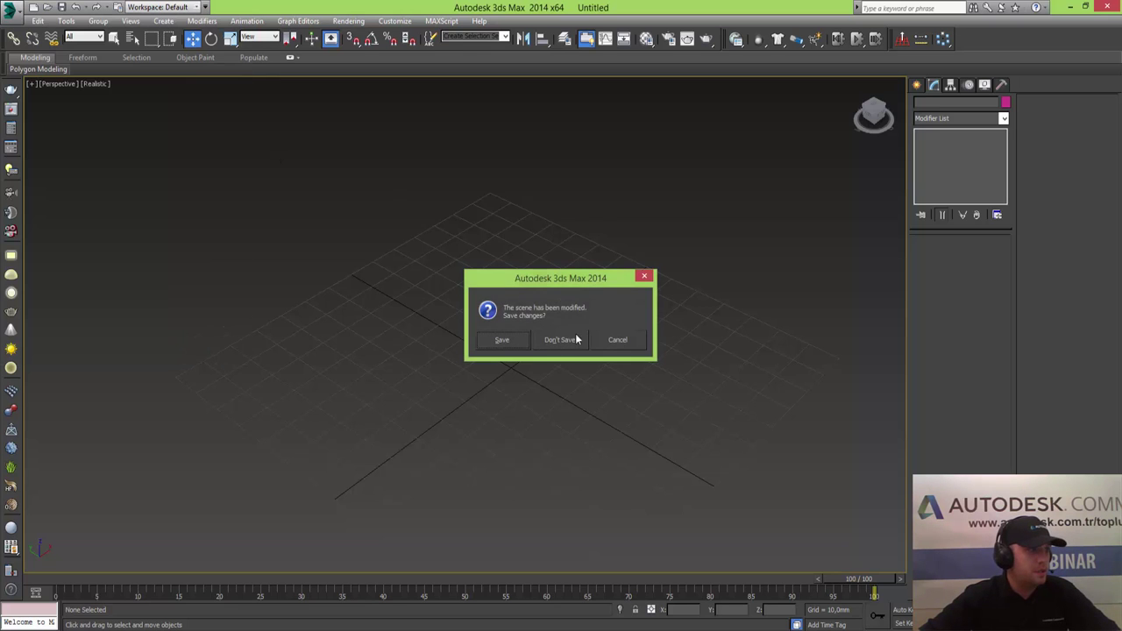
left_click(558, 343)
left_click(531, 337)
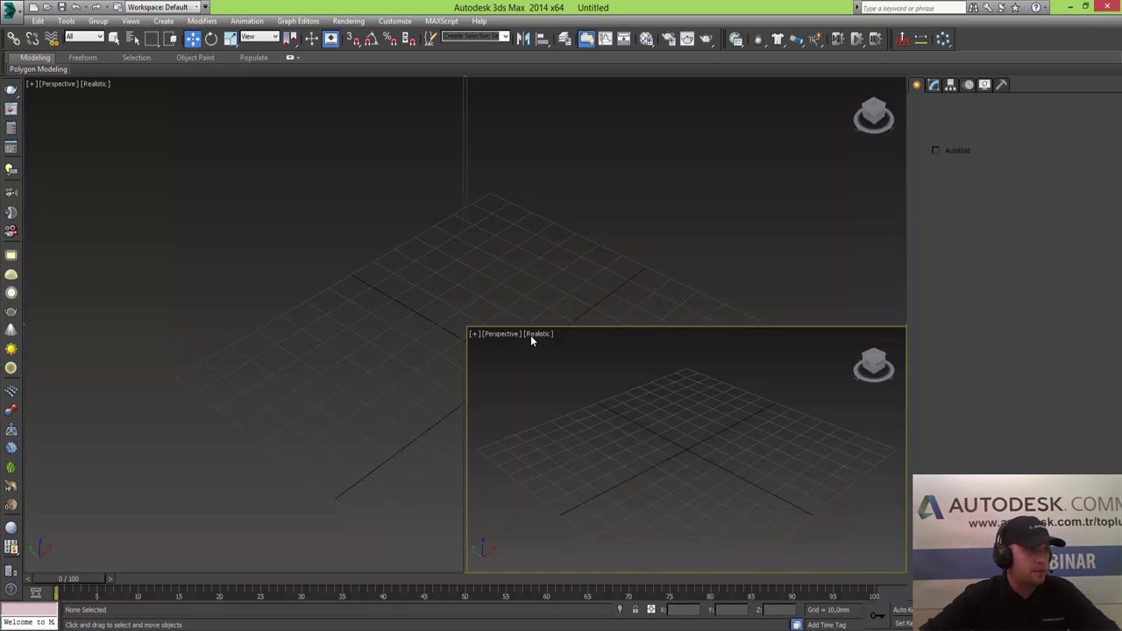
Draw a large Plane001 ground surface in the Perspective viewport
left_click(283, 226)
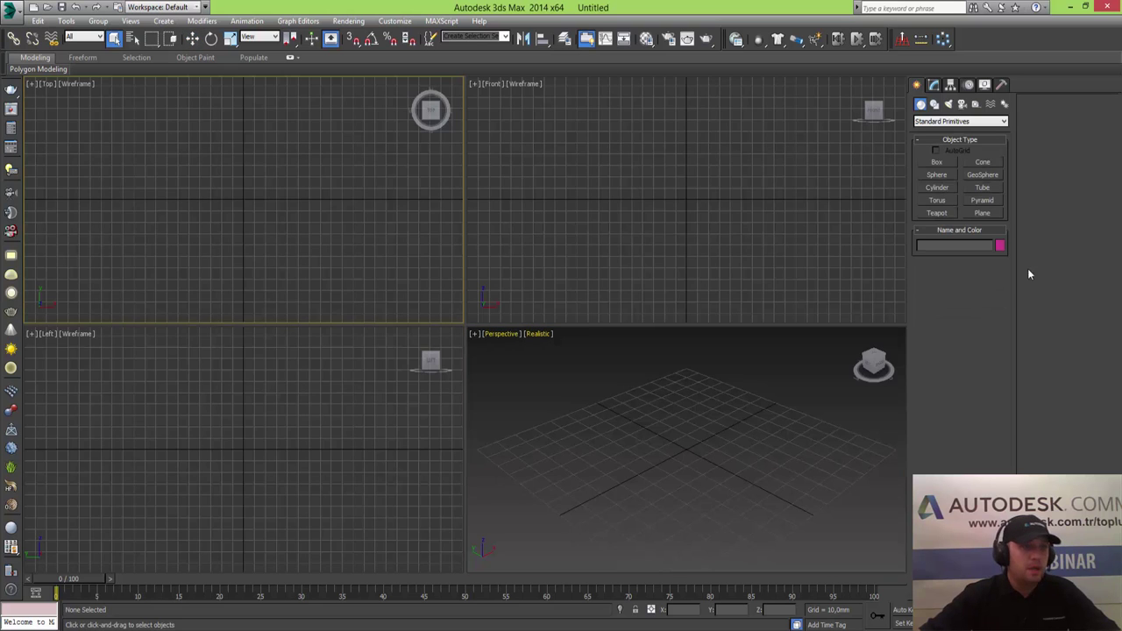
left_click(982, 213)
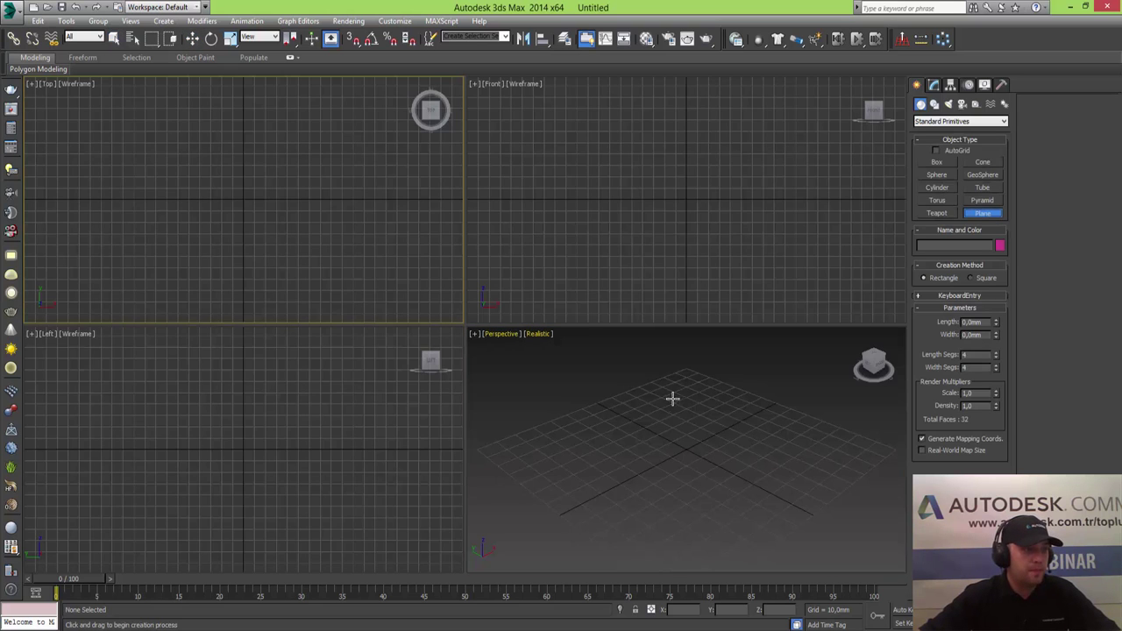
left_click_drag(686, 371, 746, 460)
left_click_drag(801, 499, 691, 613)
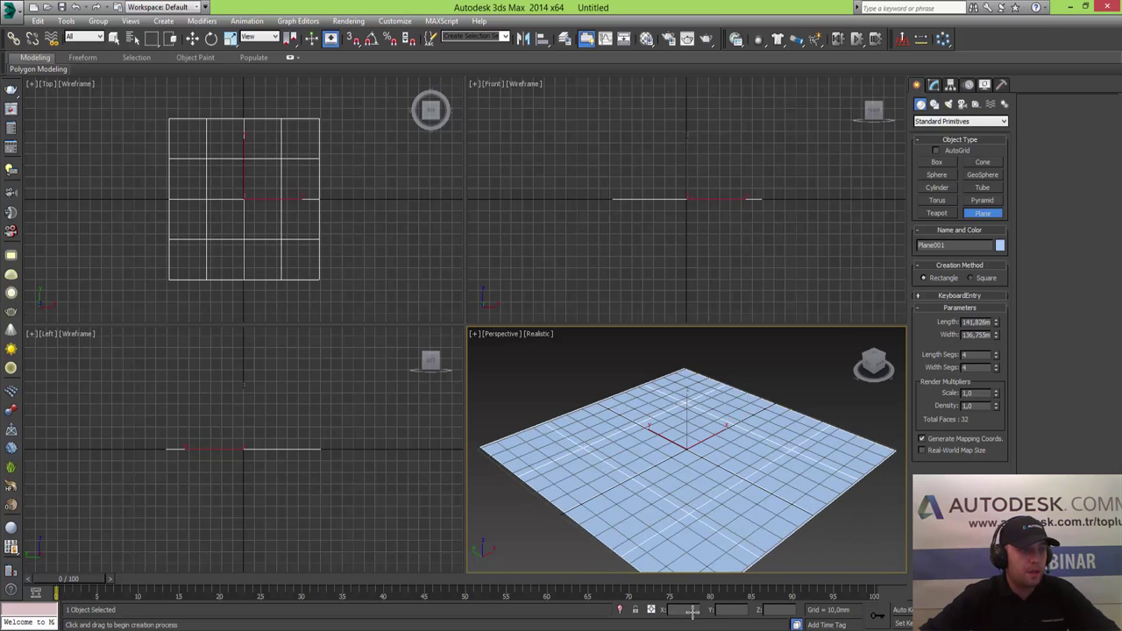
Draw a box on the plane with Height 1 and 50 length and width segments
left_click(938, 164)
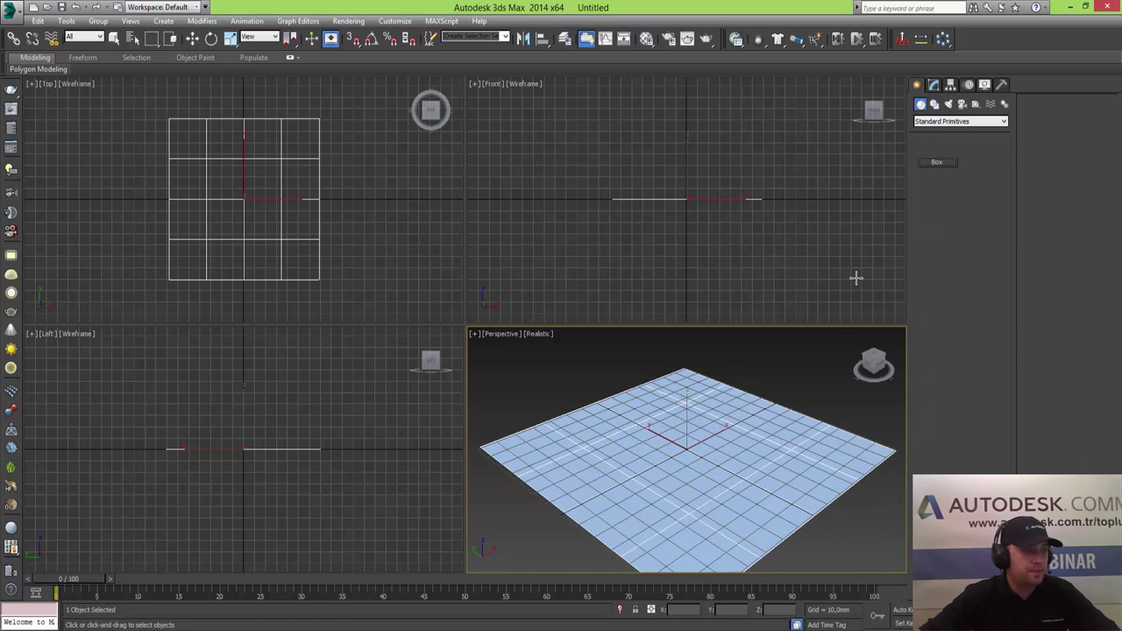
scroll(241, 172, "up", 3)
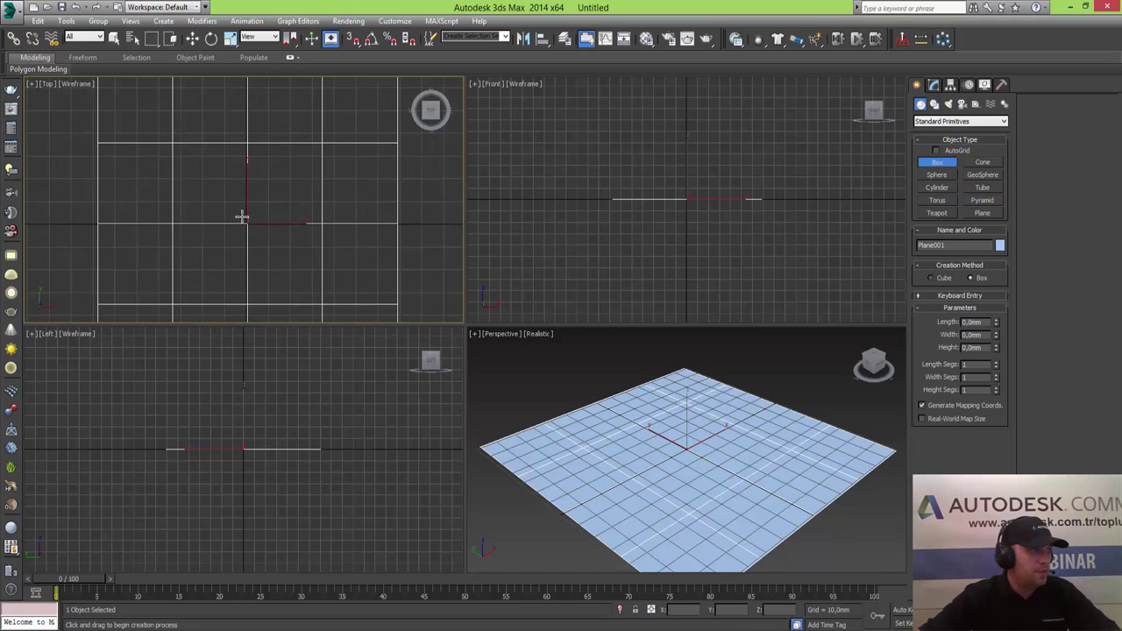
left_click_drag(222, 188, 311, 245)
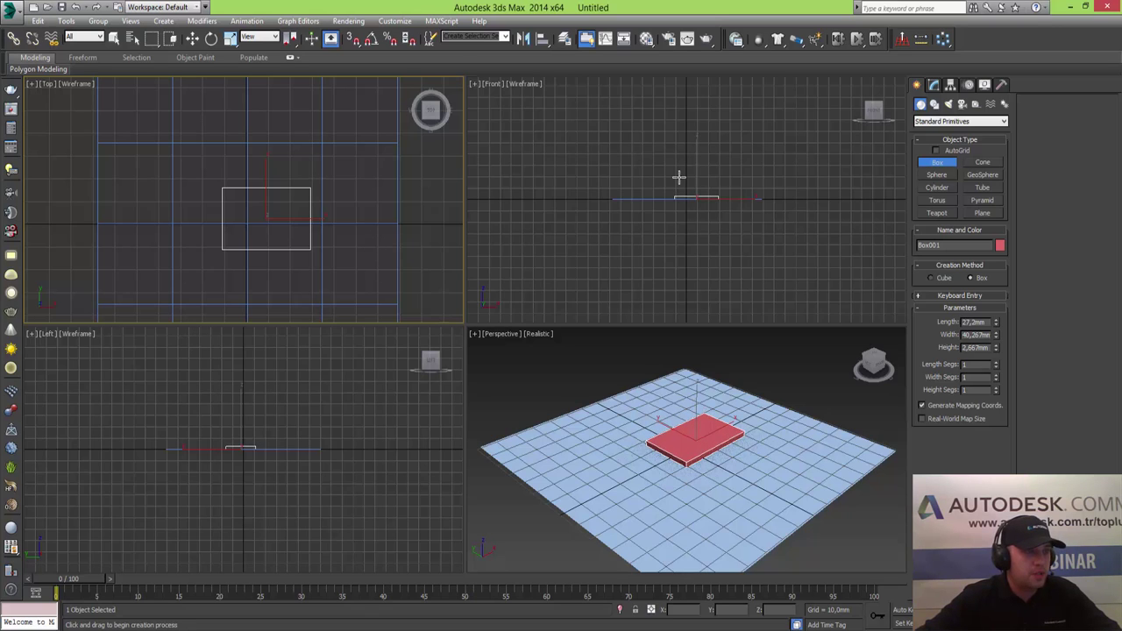
double_click(973, 348)
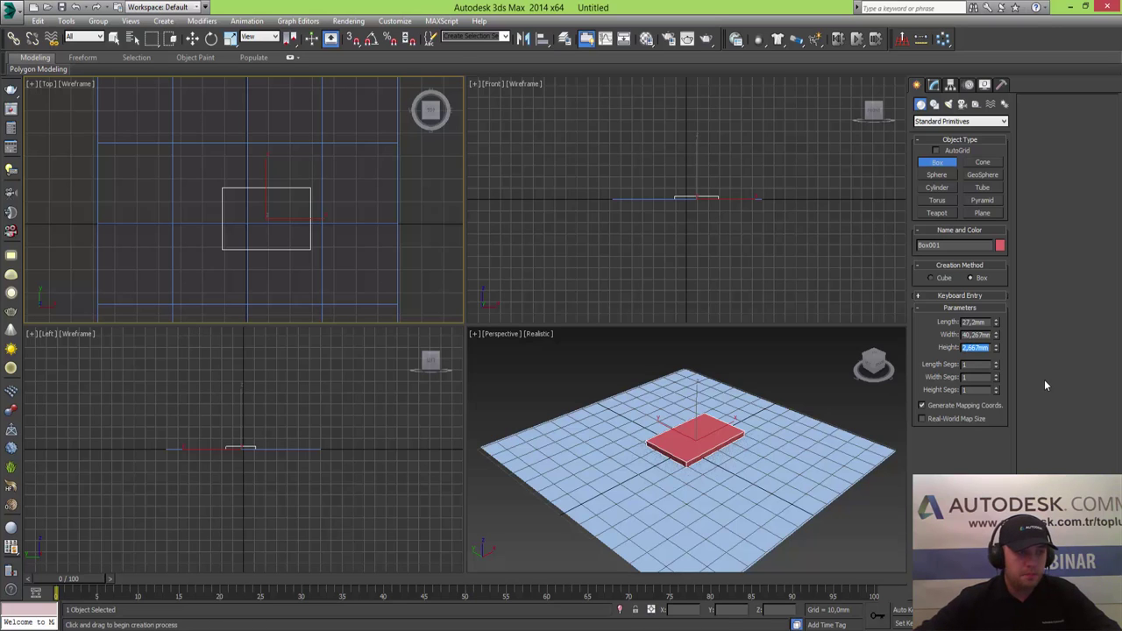
type("1")
key("Return")
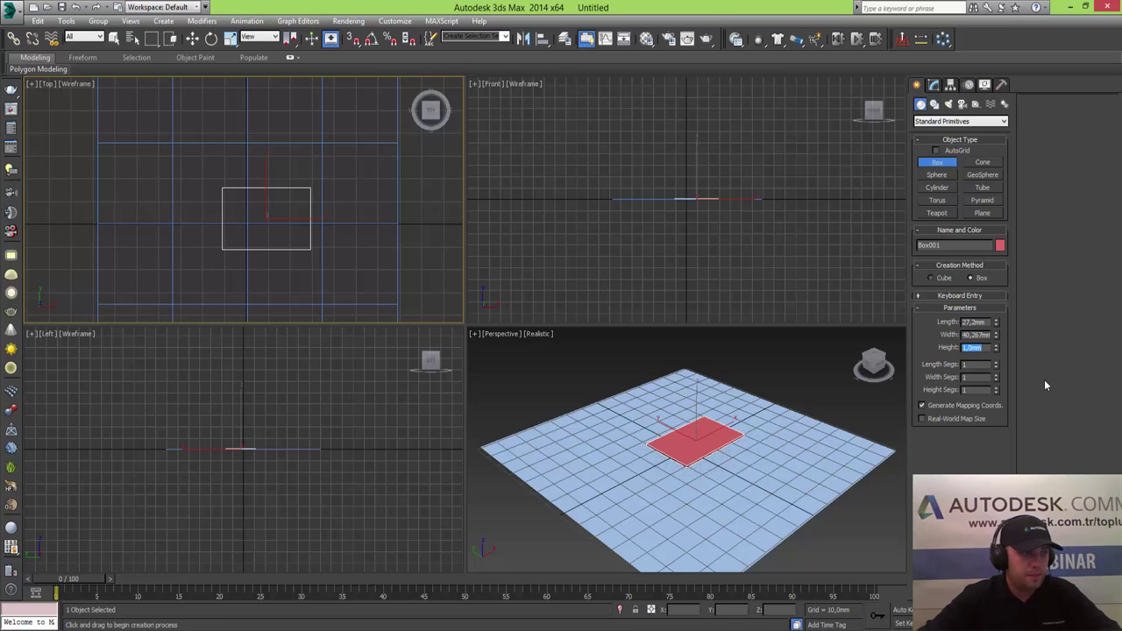
left_click(974, 364)
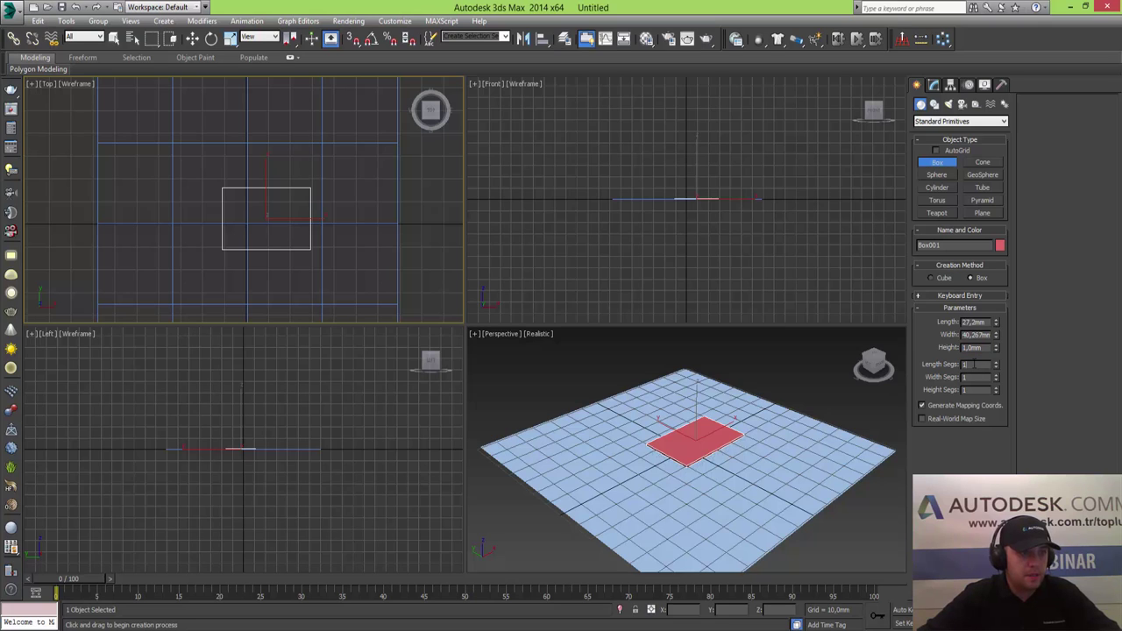
type("50")
key("Tab")
type("50")
key("Tab")
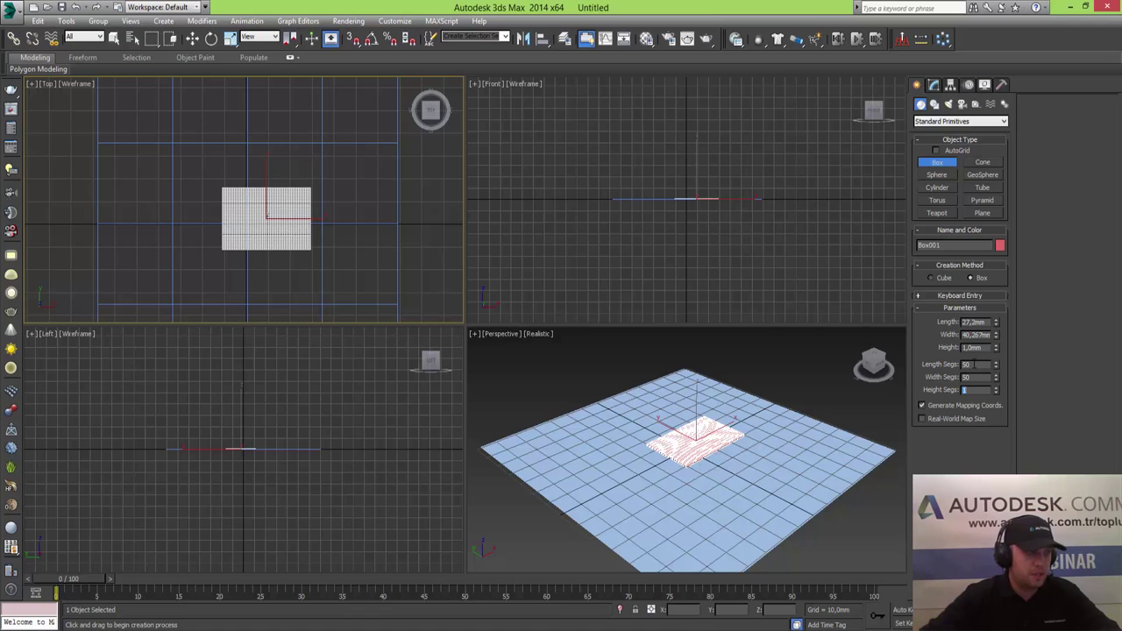
Exit box creation, reselect the subdivided Box001 and show the Forces space warps
right_click(757, 397)
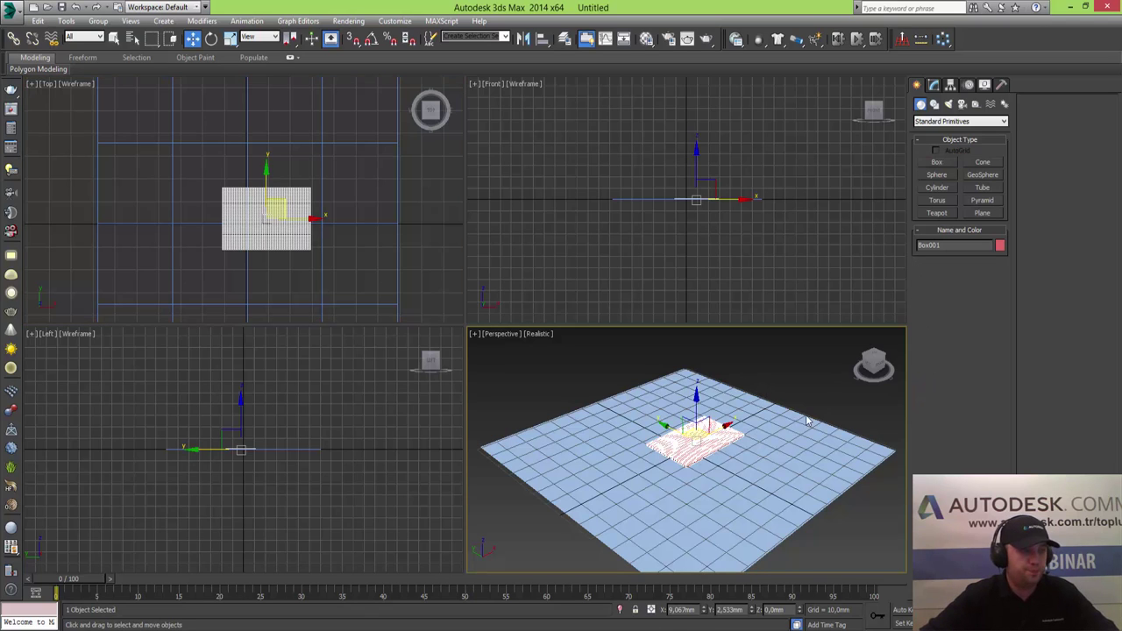
right_click(764, 389)
left_click(797, 386)
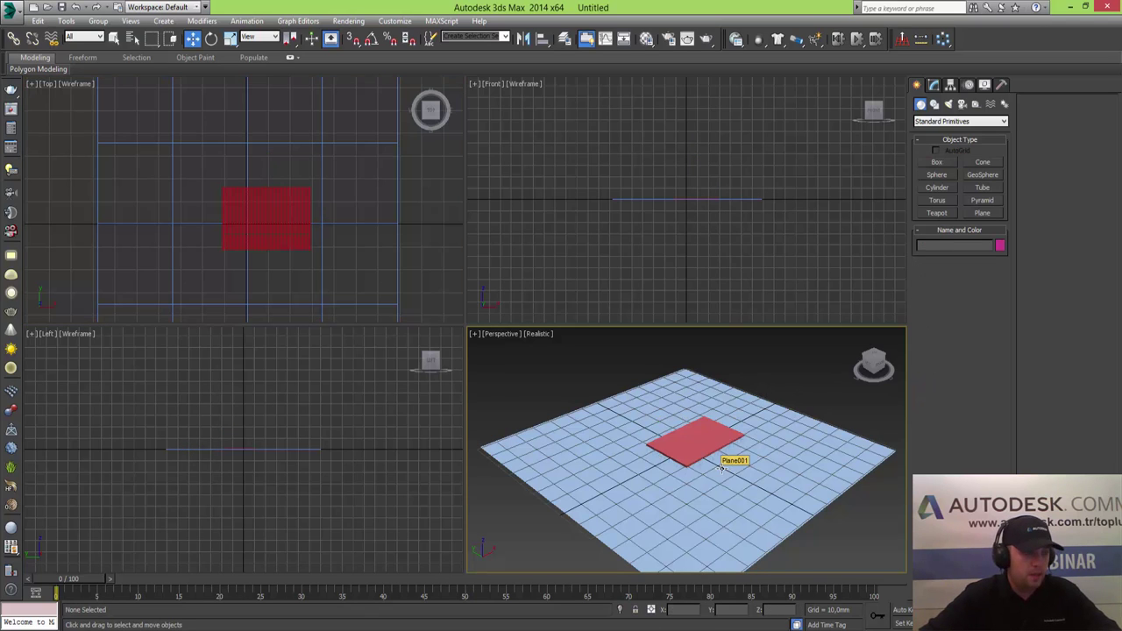
scroll(726, 467, "down", 5)
left_click(691, 446)
scroll(691, 445, "up", 5)
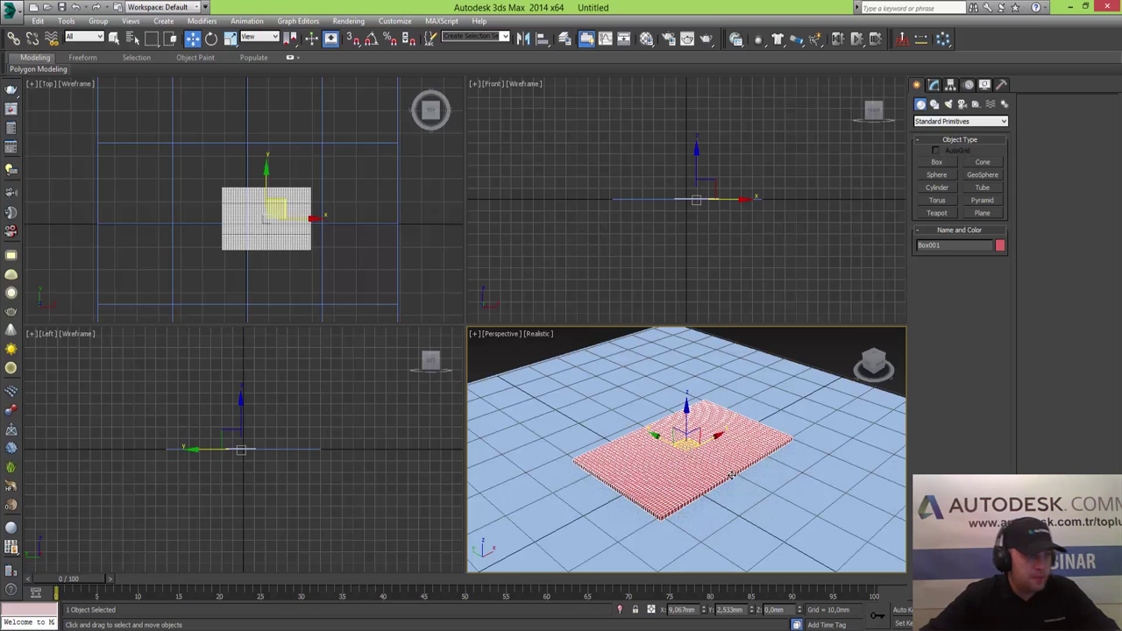
mouse_move(707, 509)
middle_mouse_down("alt")
mouse_move(685, 496)
mouse_move(714, 503)
middle_mouse_up("alt")
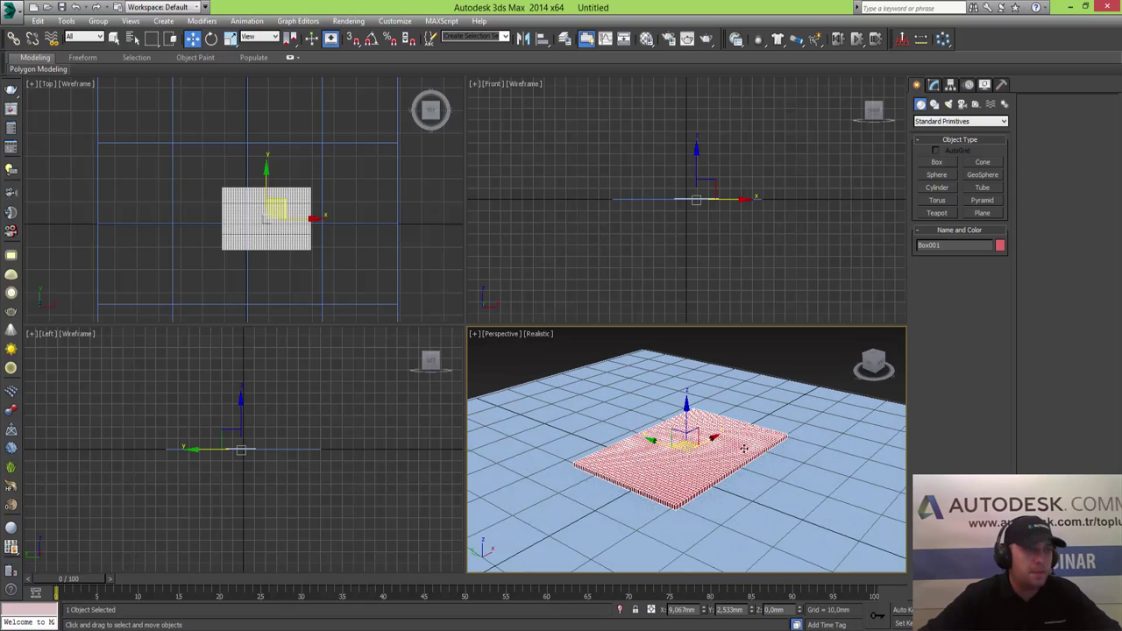
left_click(990, 104)
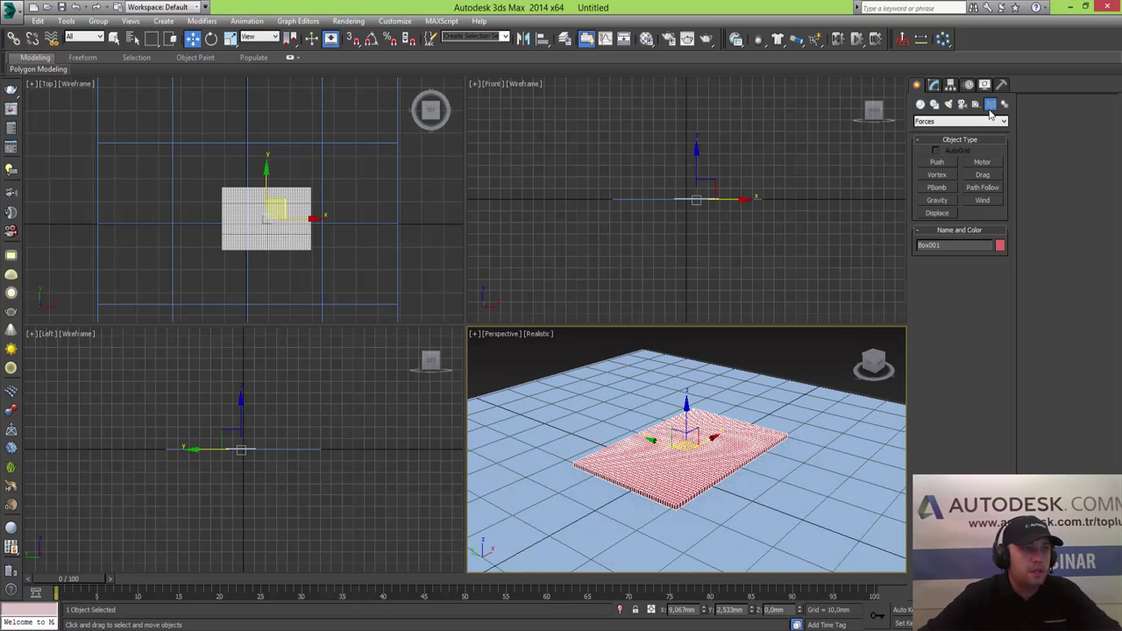
Place a Gravity force beside the box and nudge it right and down
left_click(938, 200)
scroll(386, 175, "down", 2)
scroll(383, 175, "down", 2)
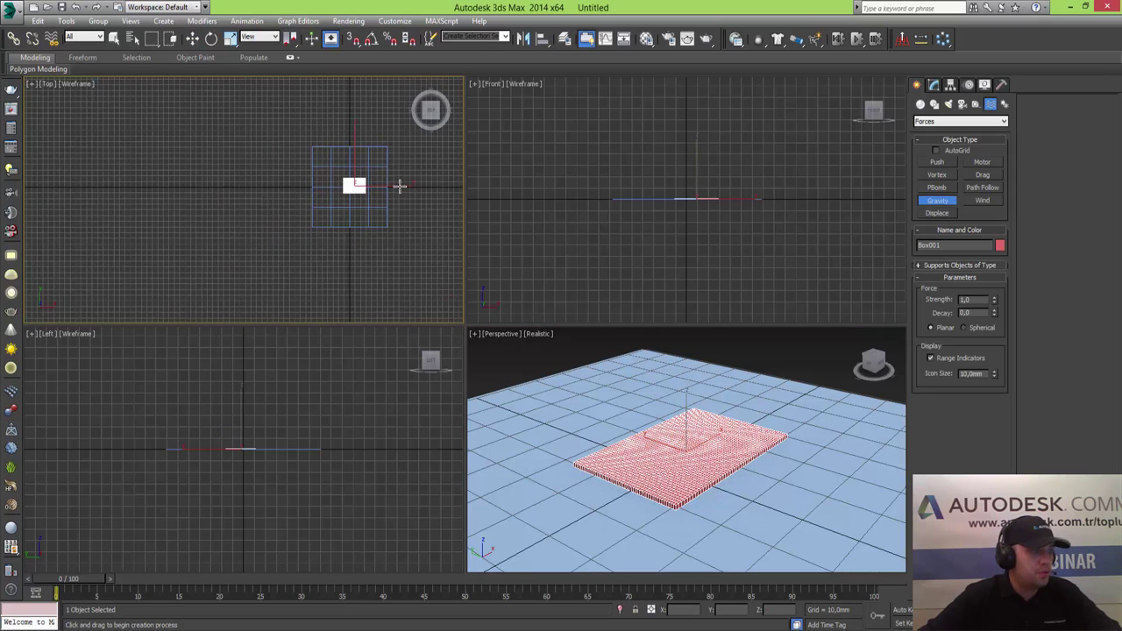
scroll(398, 185, "down", 2)
scroll(345, 193, "down", 2)
scroll(333, 196, "up", 2)
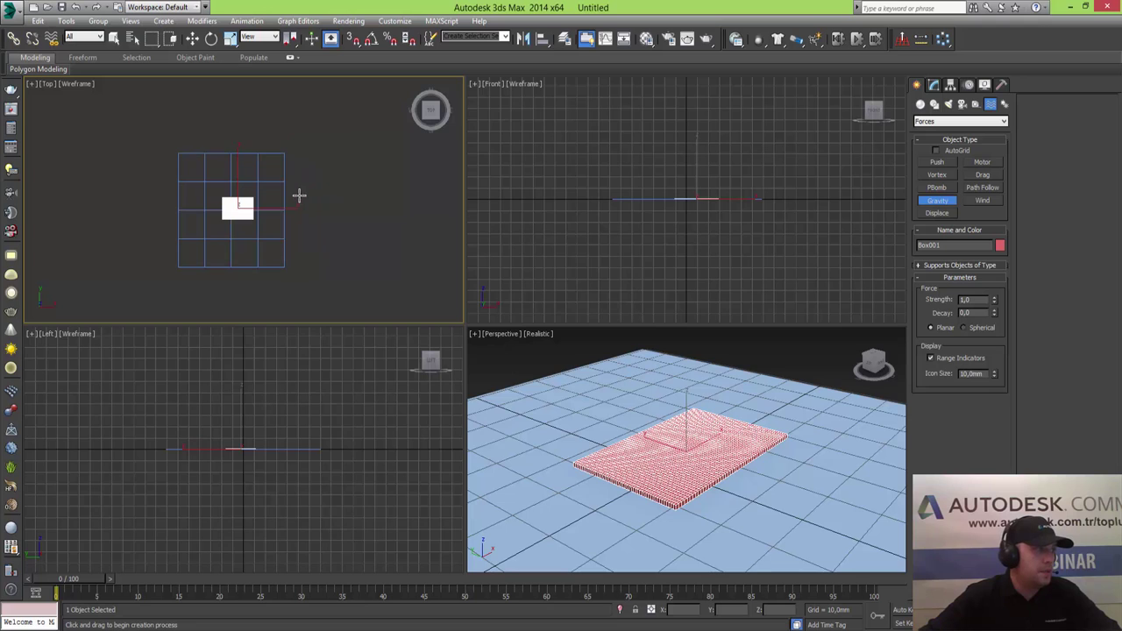
left_click_drag(301, 185, 329, 220)
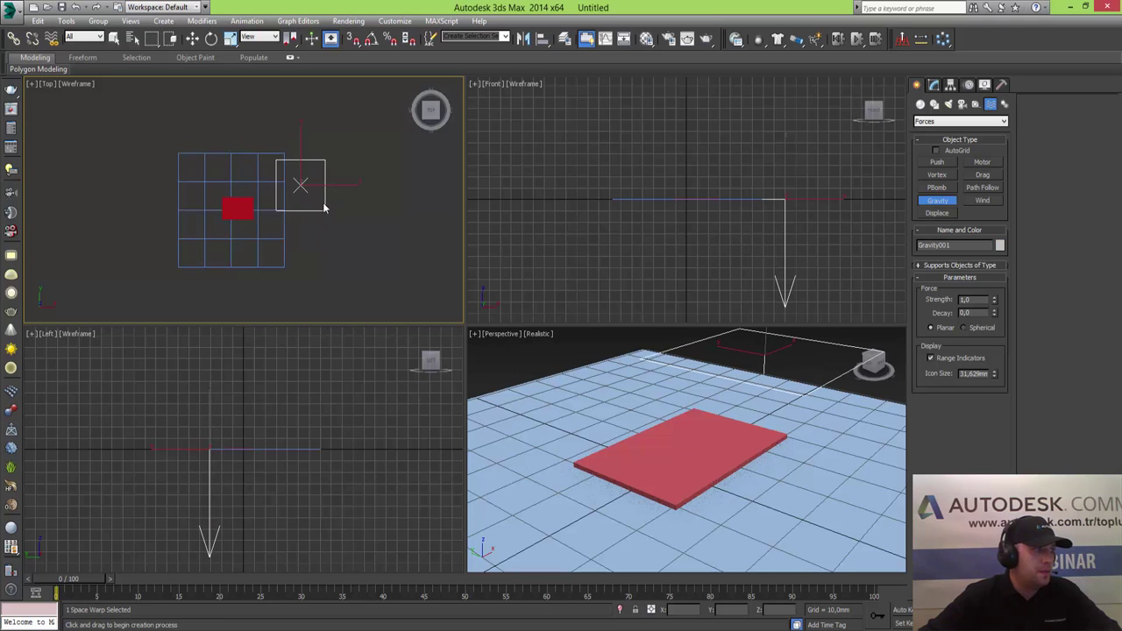
key("w")
mouse_move(316, 168)
left_mouse_down()
mouse_move(348, 192)
mouse_move(331, 187)
left_mouse_up()
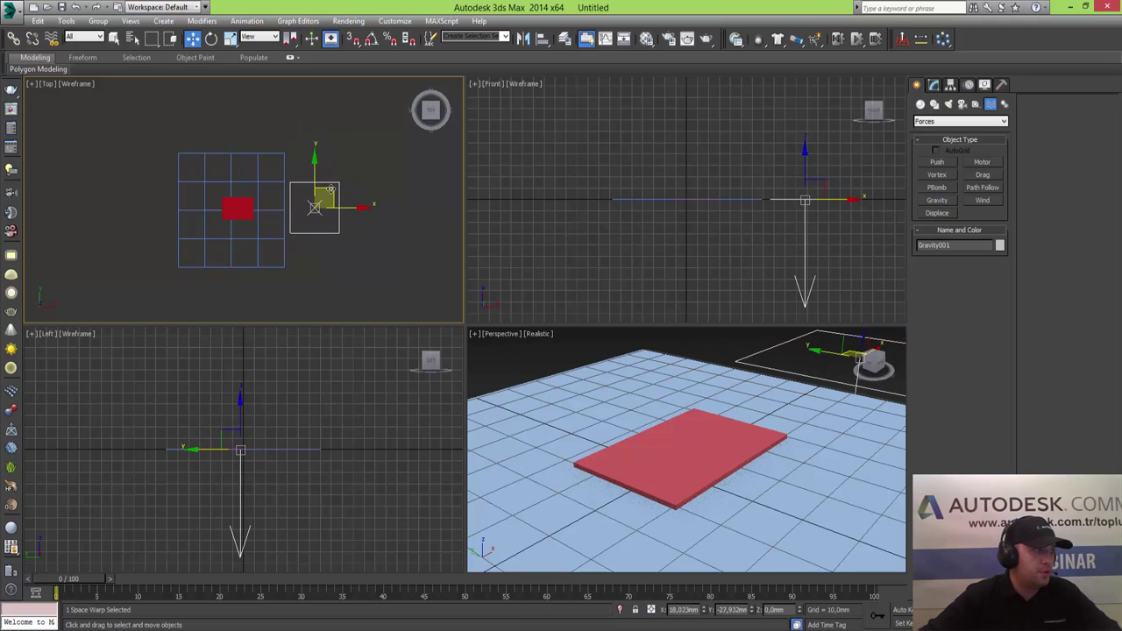
left_click(296, 273)
Maximize the Perspective view and select the plane and red box, excluding the wind force
left_click(732, 486)
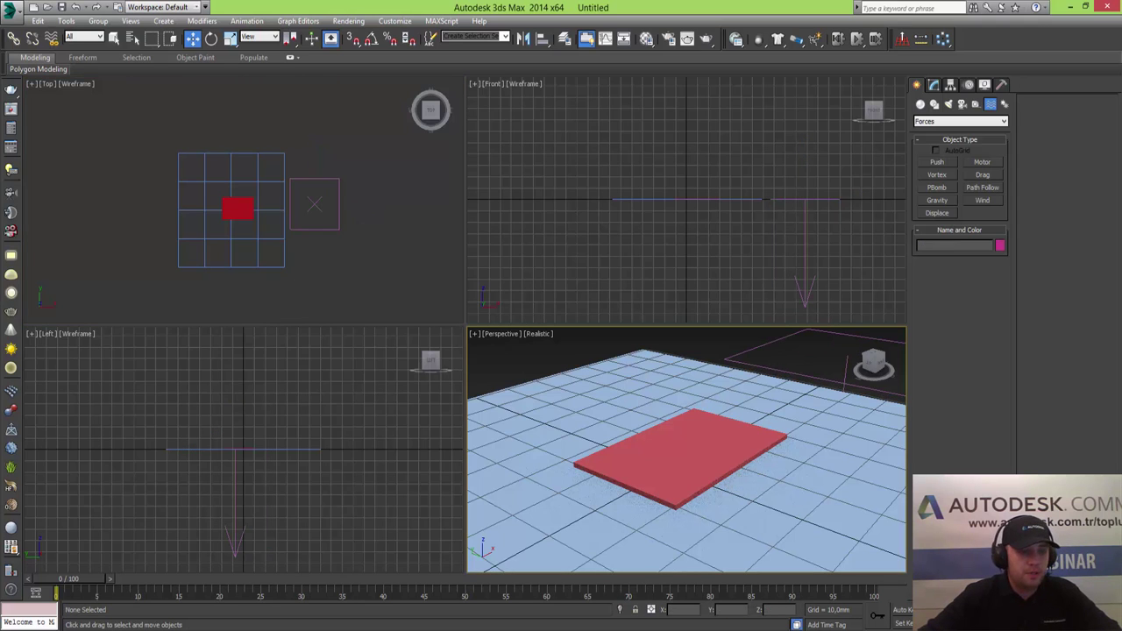
key("alt+z")
left_click_drag(645, 381, 772, 476)
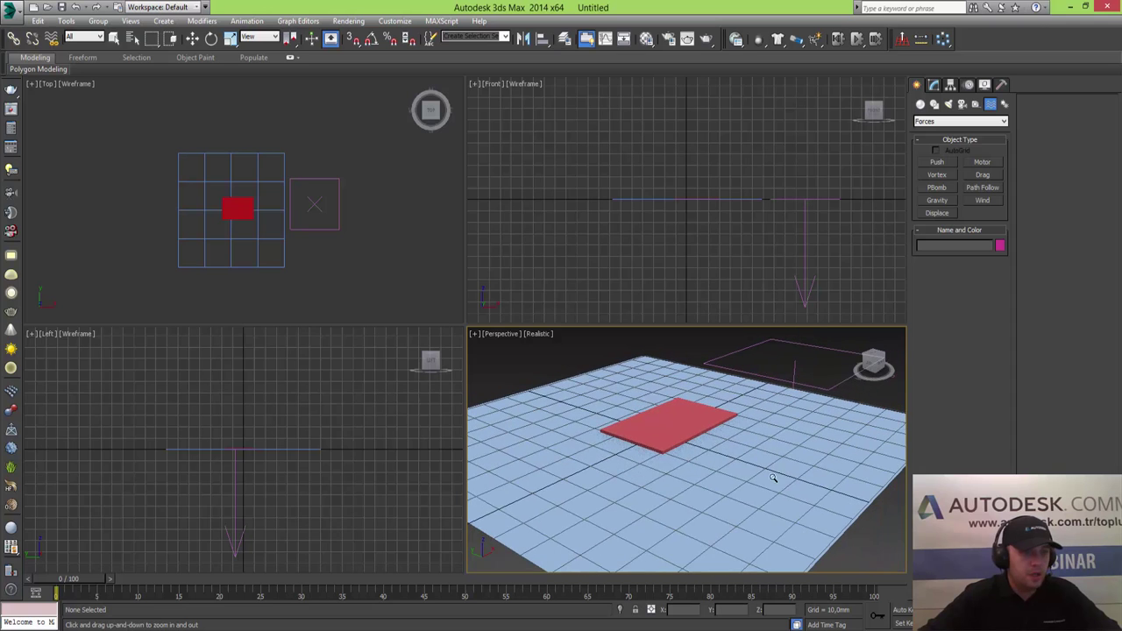
key("alt+w")
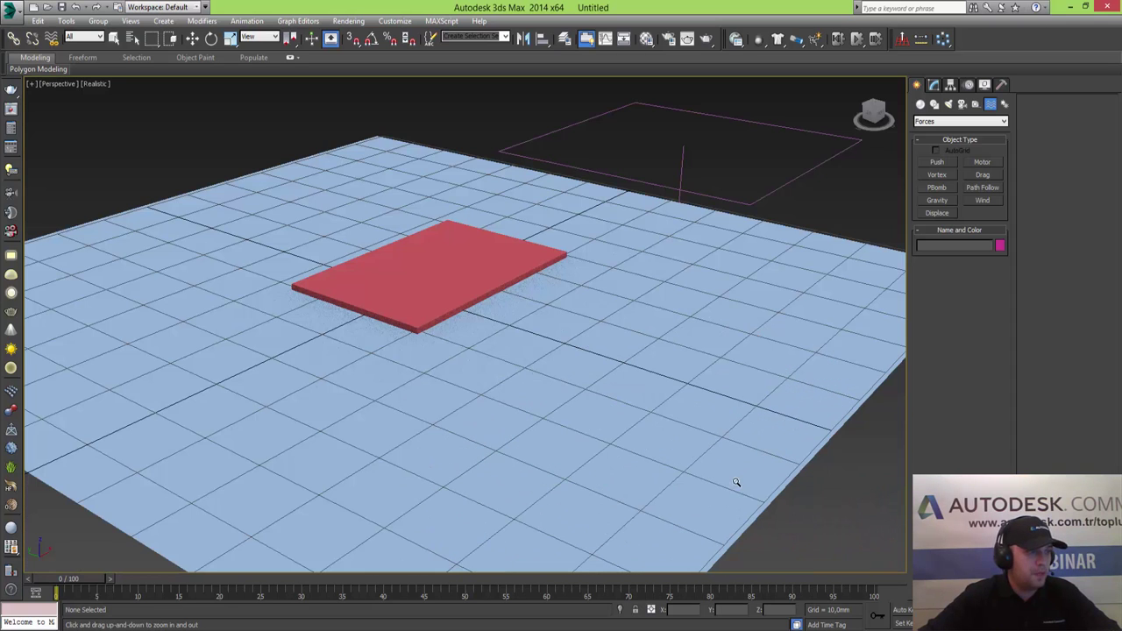
key("w")
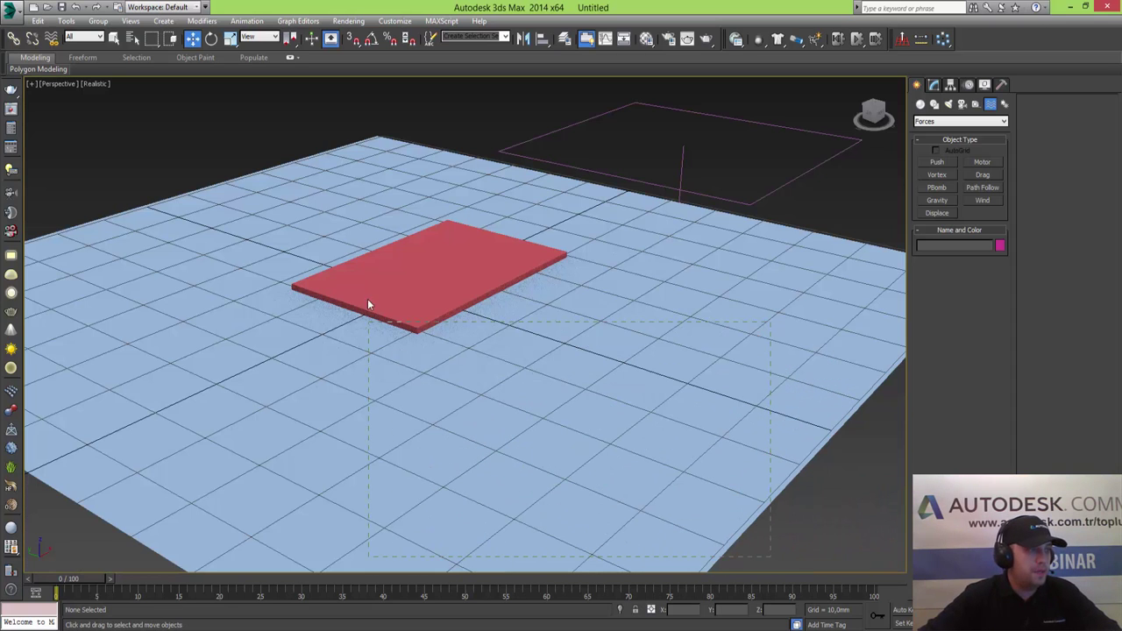
left_click_drag(368, 303, 367, 301)
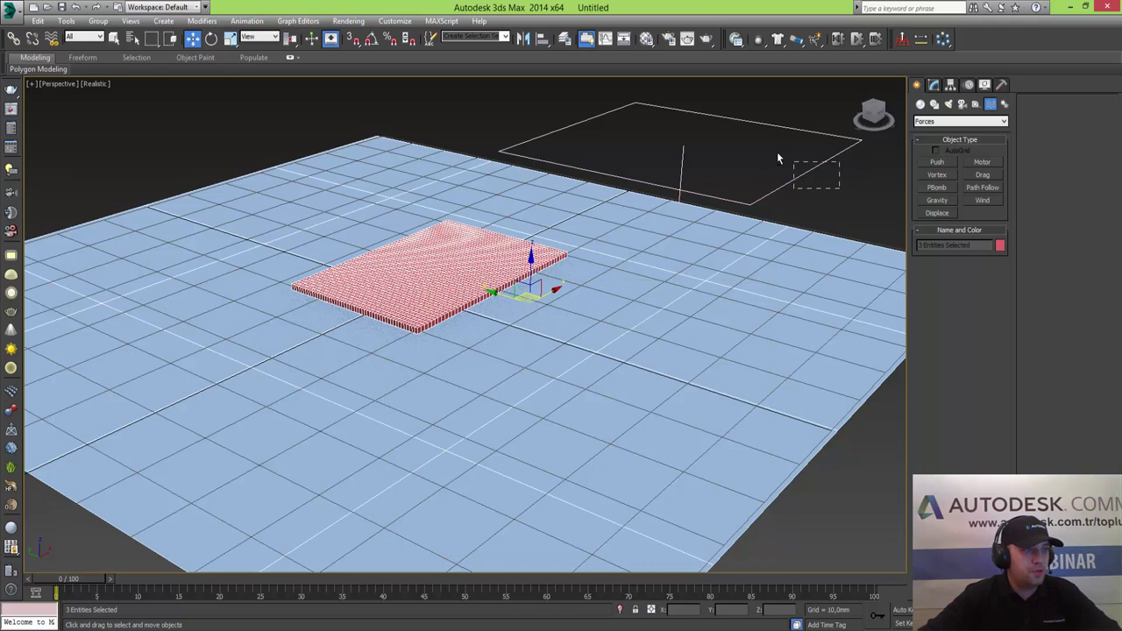
left_click_drag(777, 159, 792, 186, "alt")
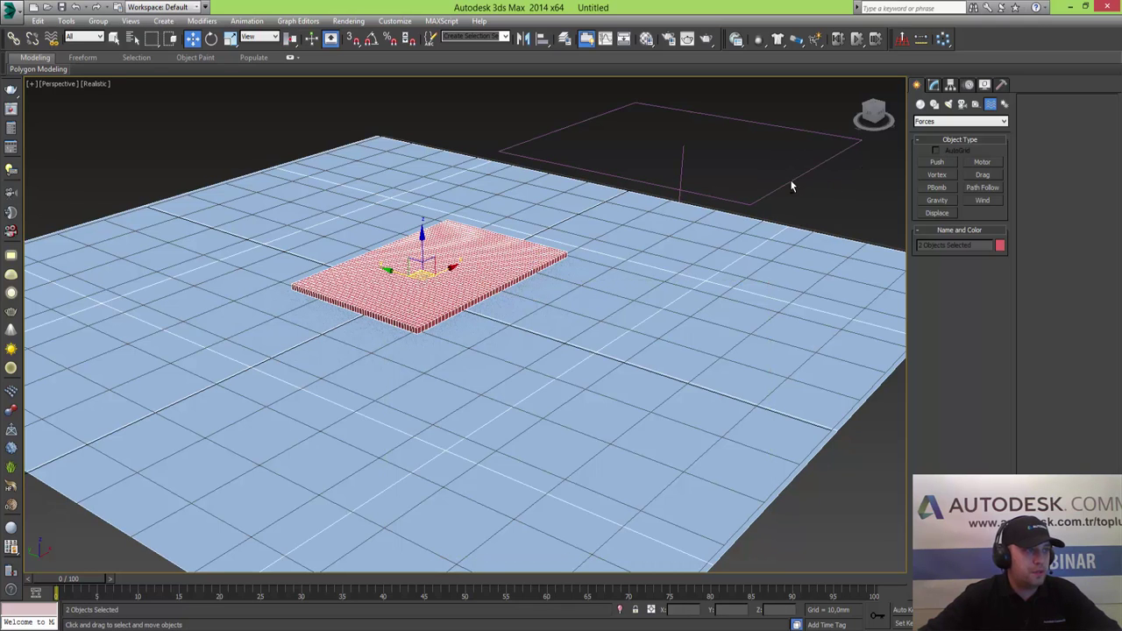
Add a Cloth modifier to the selected box and plane
left_click(933, 85)
left_click(960, 120)
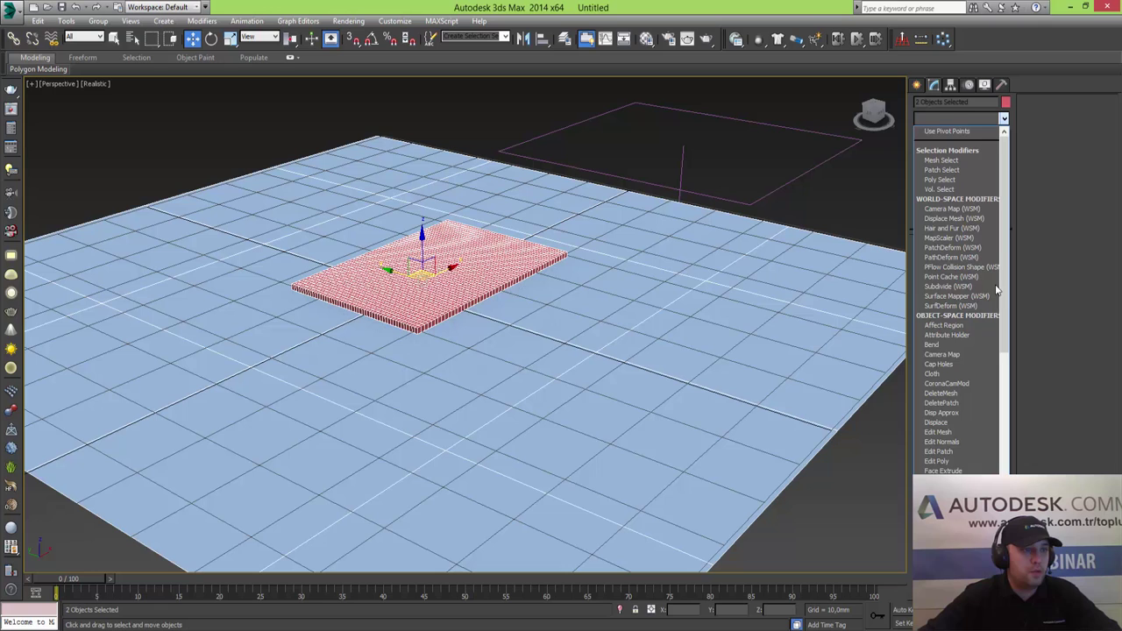
left_click(949, 373)
In Object Properties, make Box001 a cloth object with Pressure 50 and confirm
left_click(957, 259)
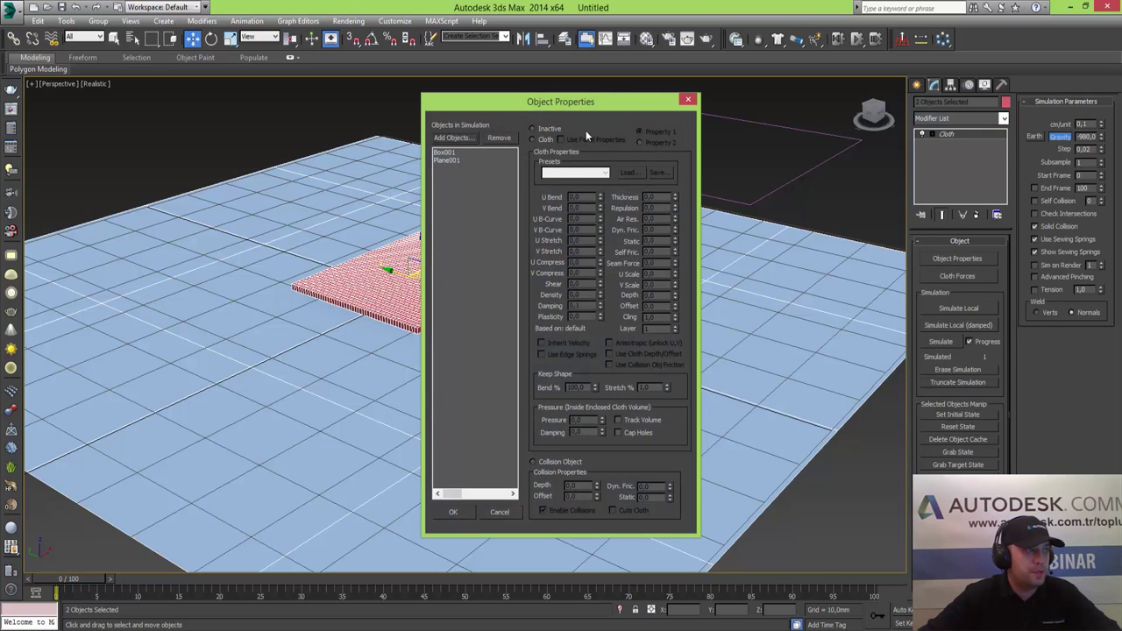
left_click(446, 153)
left_click(537, 140)
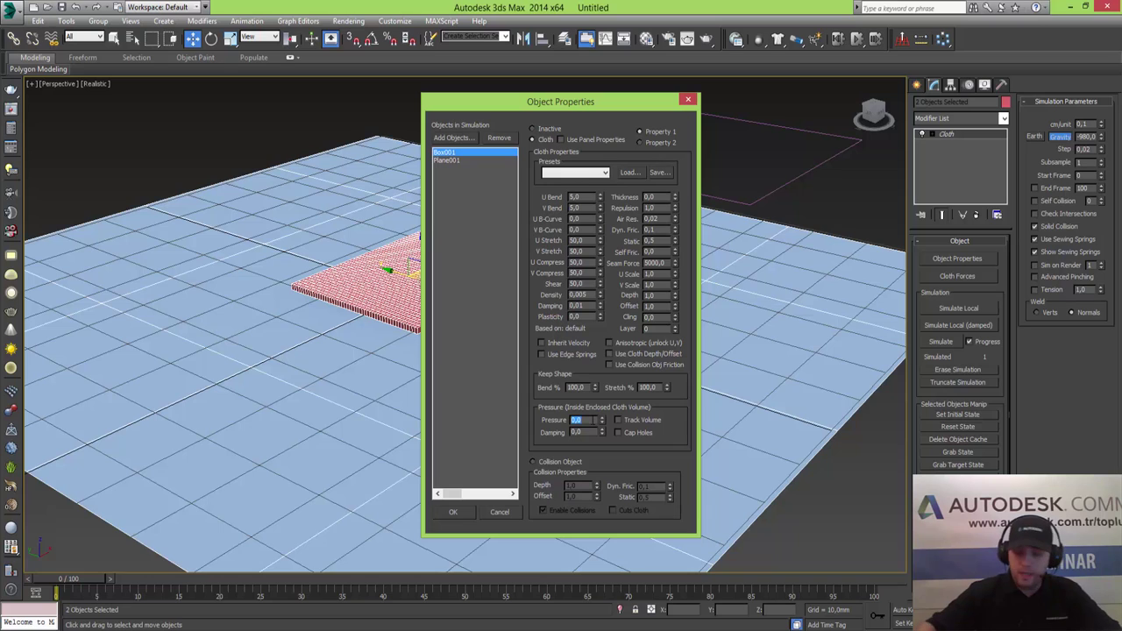
type("50")
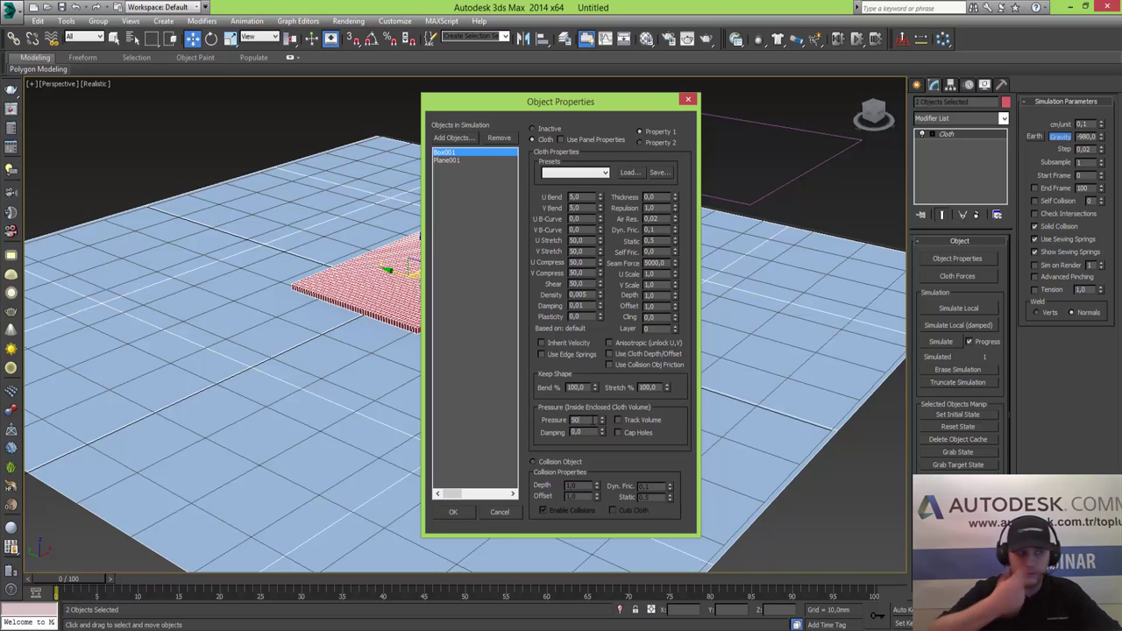
key("Return")
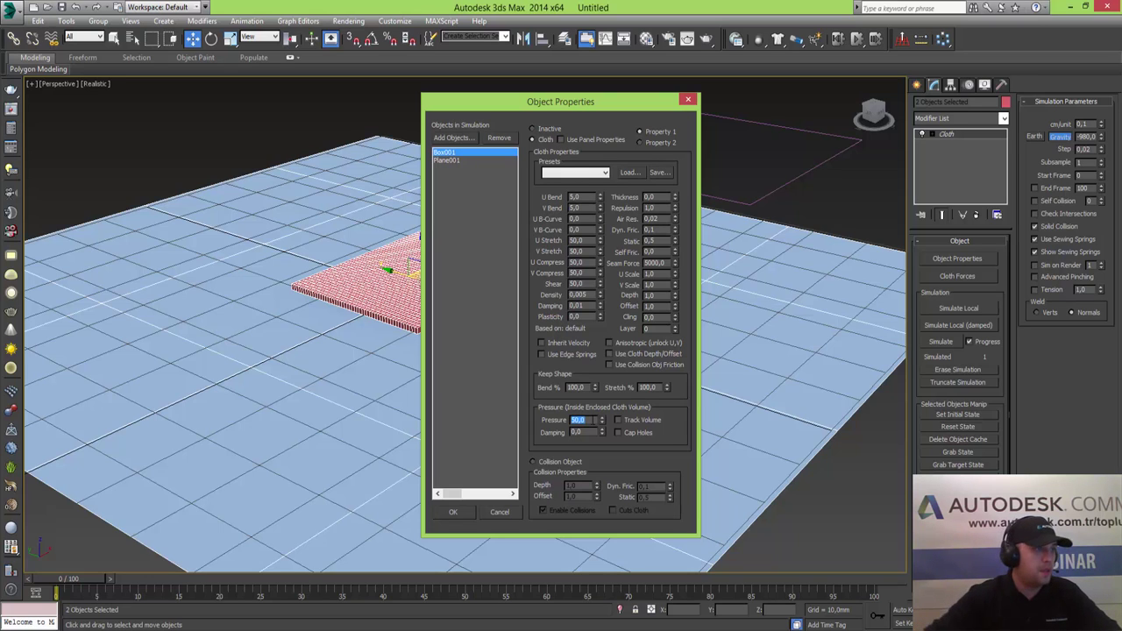
left_click(465, 160)
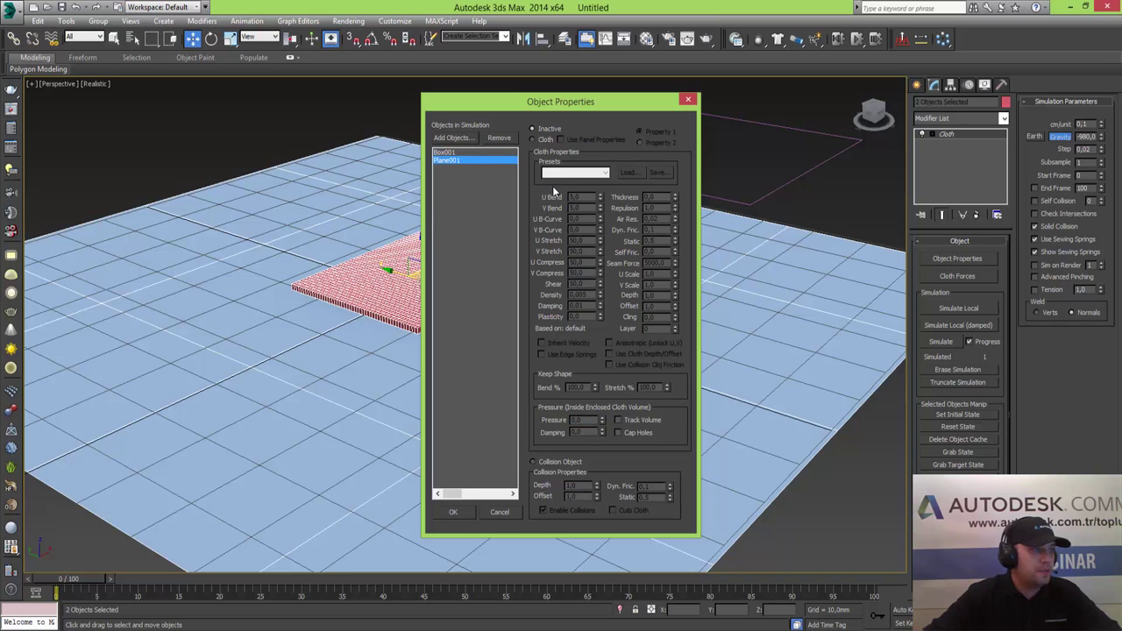
left_click(461, 512)
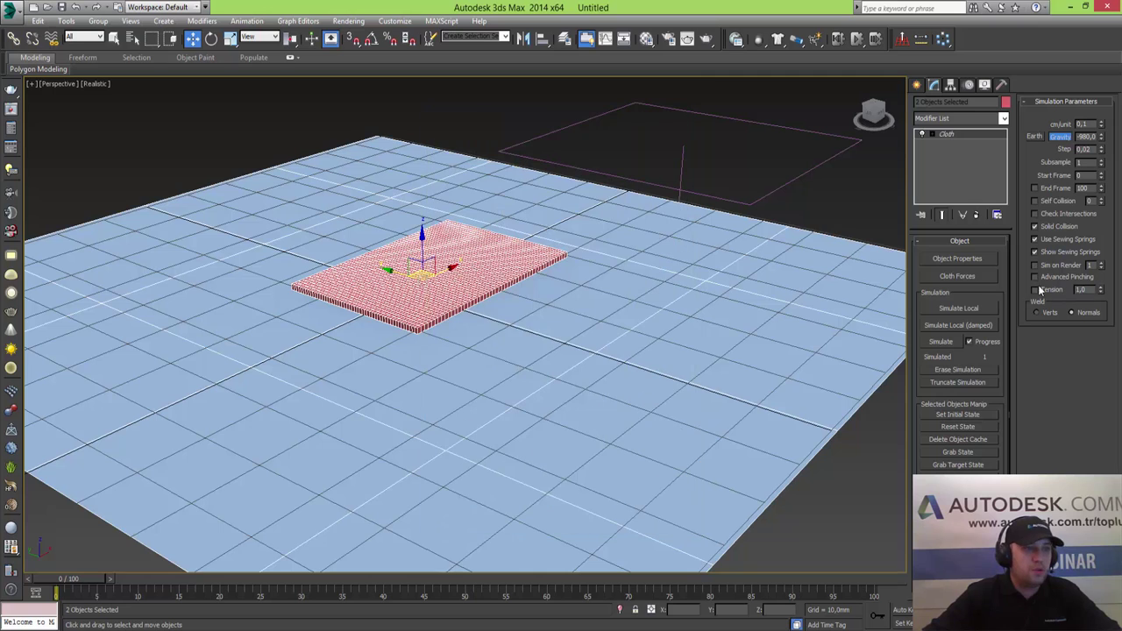
Move Gravity001 from the scene forces into the cloth simulation forces and confirm
left_click(958, 275)
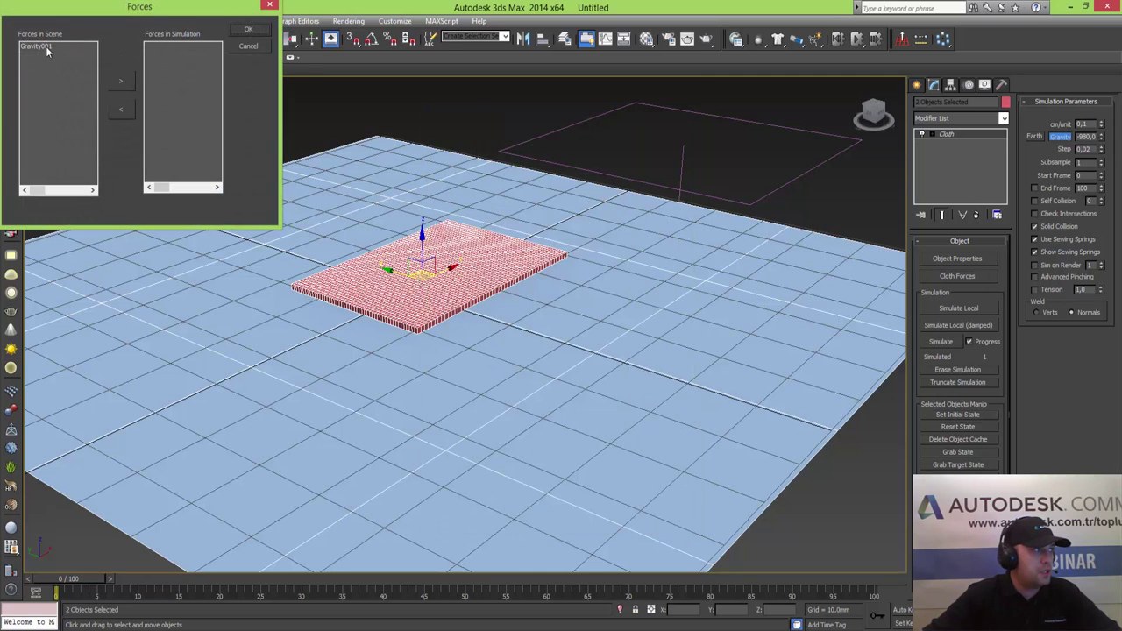
left_click(47, 48)
left_click(122, 81)
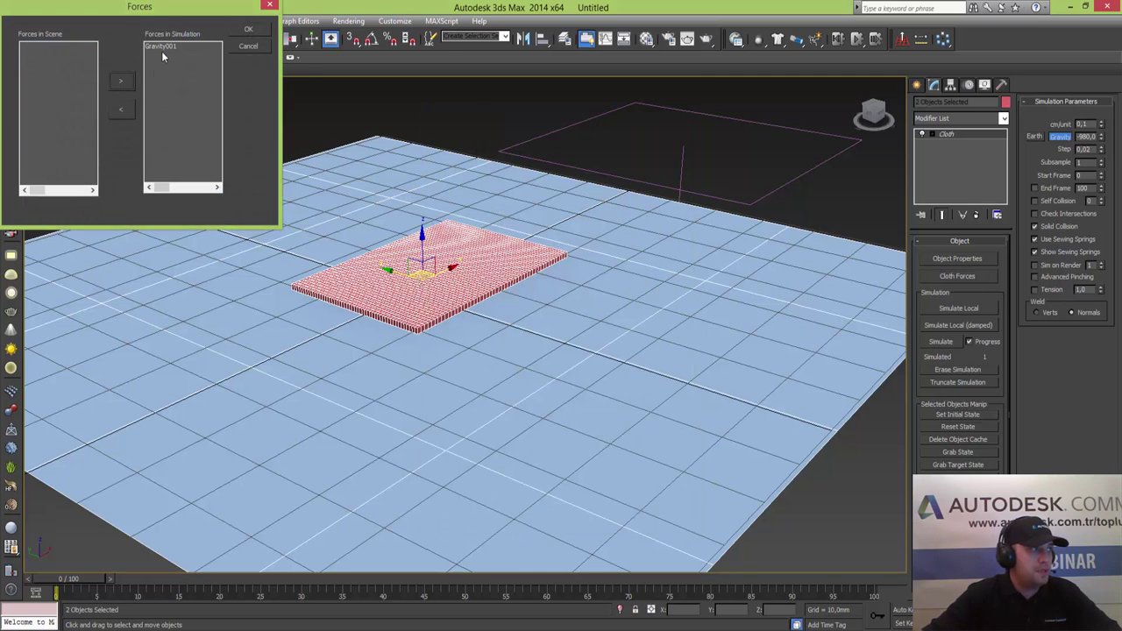
left_click(249, 32)
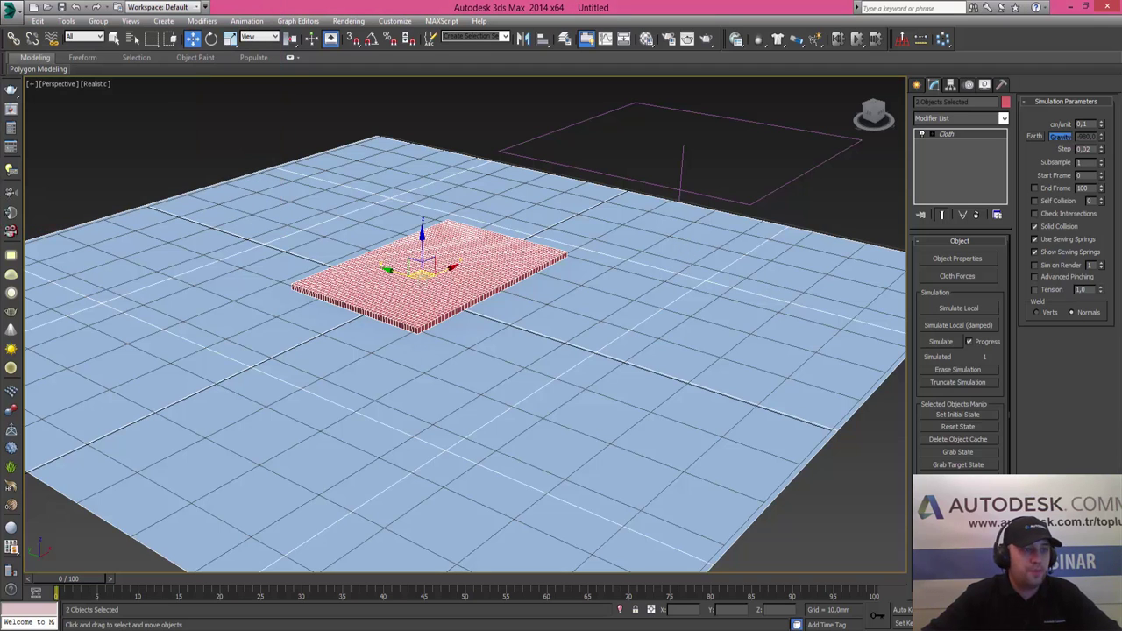
Run Simulate Local until Box001 inflates into a pillow, then stop the simulation
left_click(954, 308)
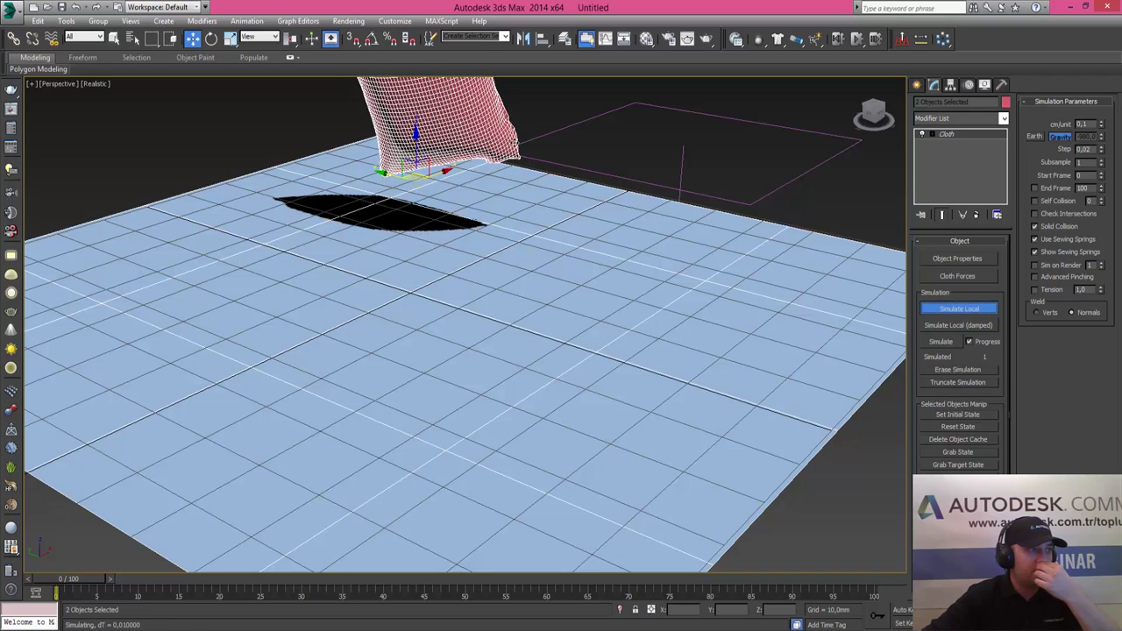
middle_click_drag(540, 171, 594, 350)
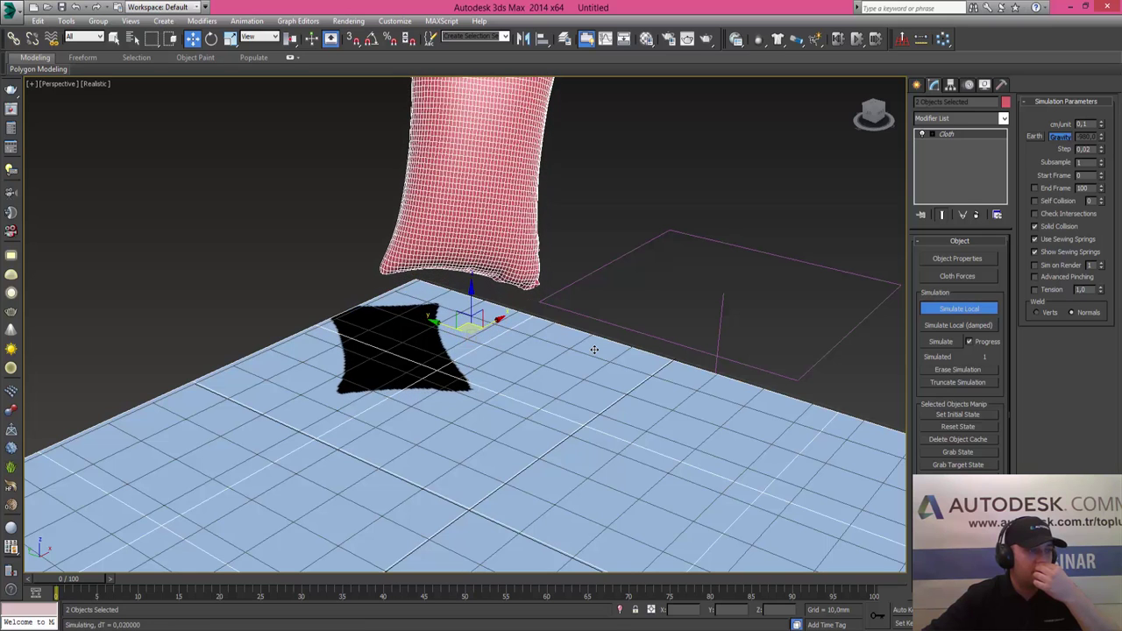
left_click(968, 314)
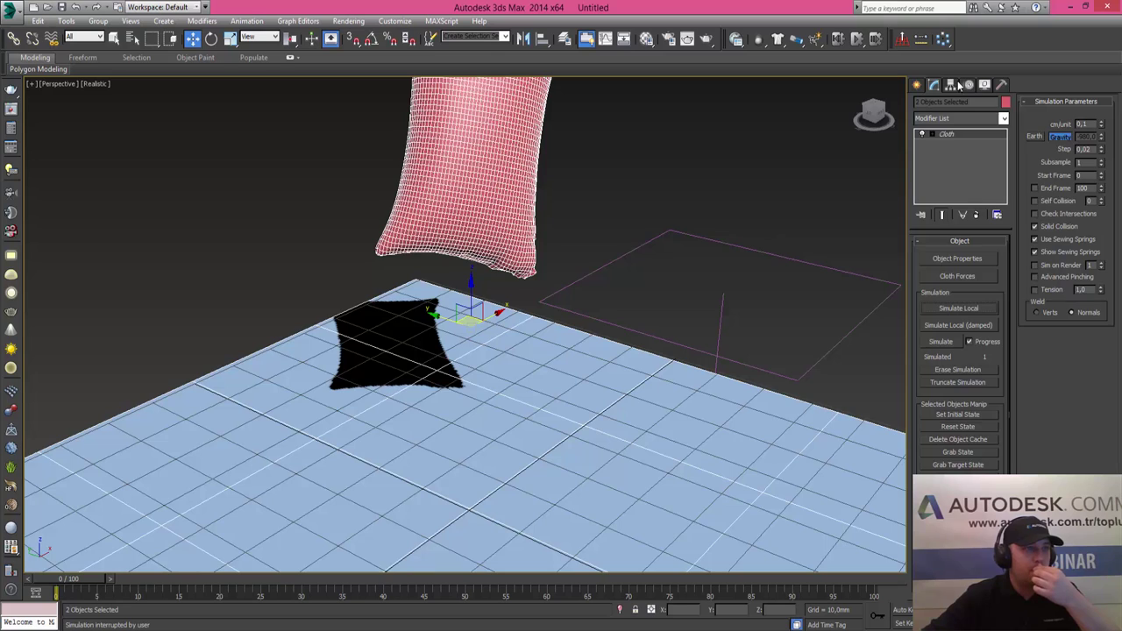
left_click(953, 85)
Center the pivot on the cloth object, then select the pillow Box001 alone
left_click(958, 162)
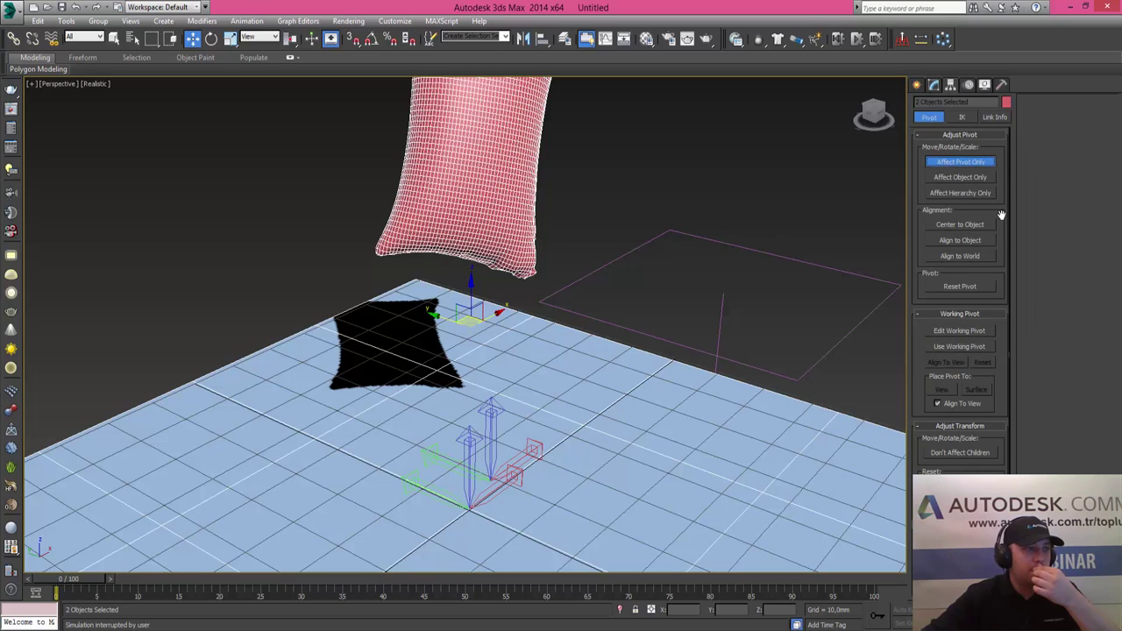
left_click(947, 224)
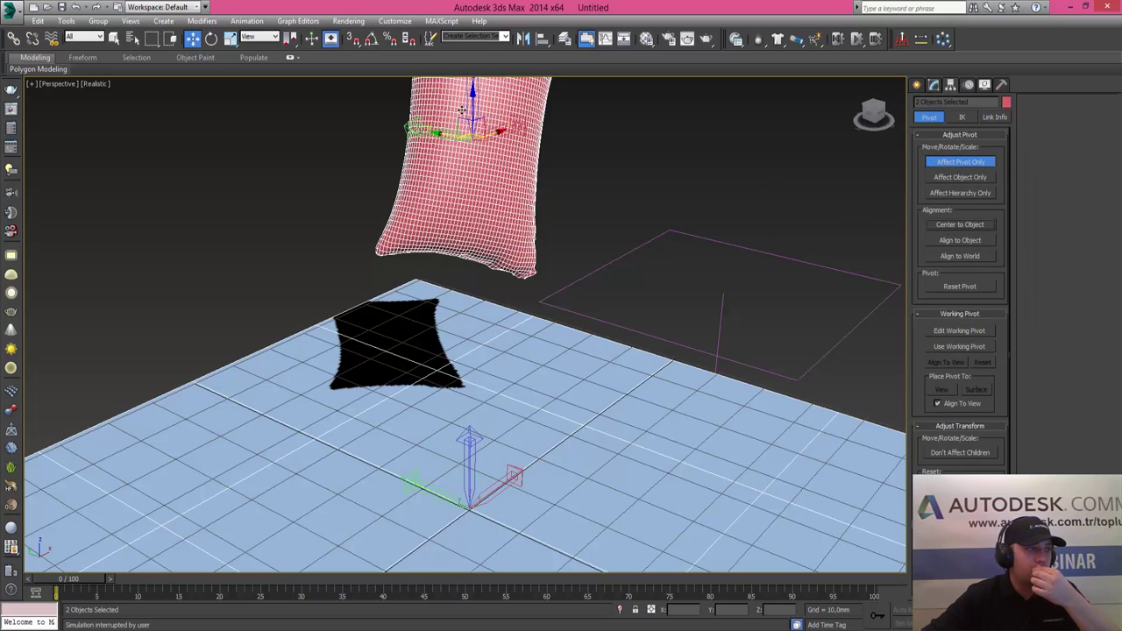
left_click(965, 164)
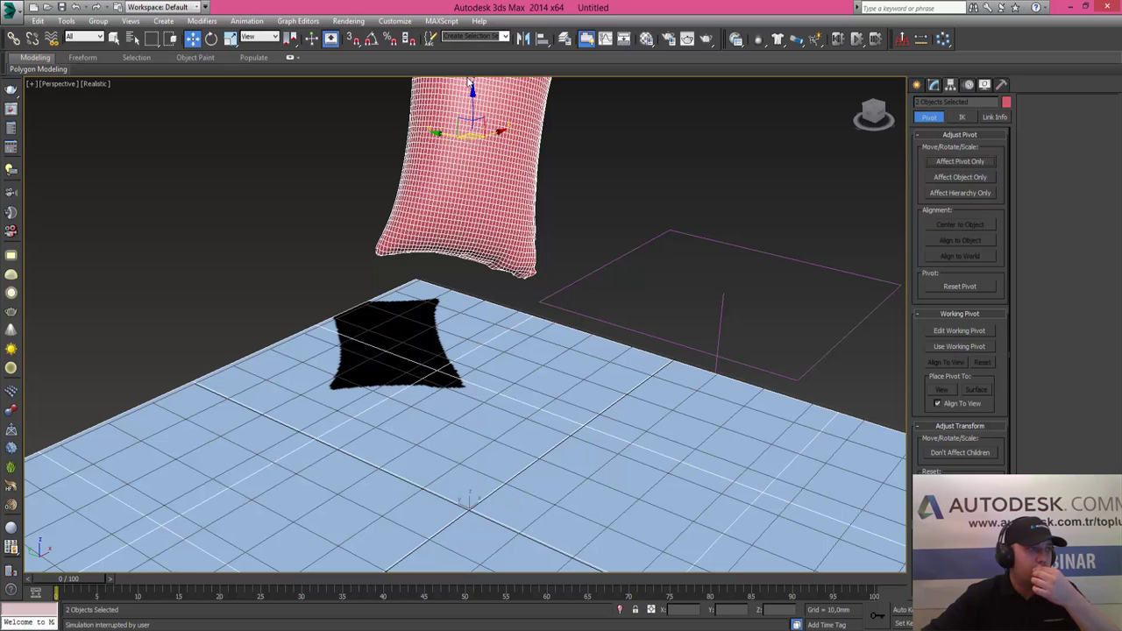
left_click_drag(472, 96, 464, 198)
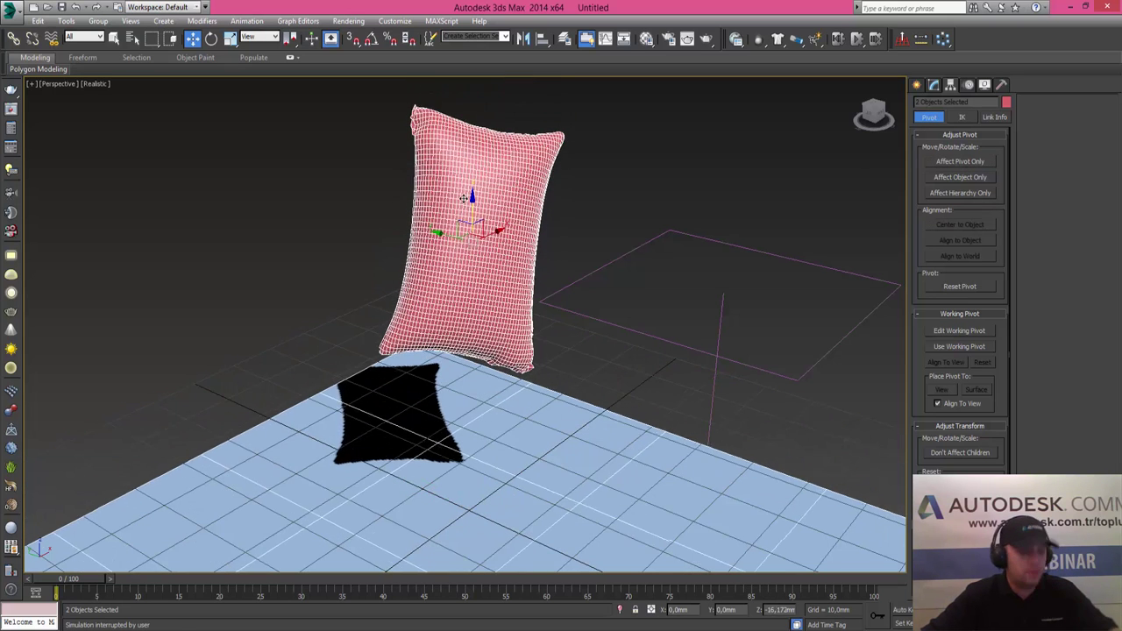
key("ctrl+z")
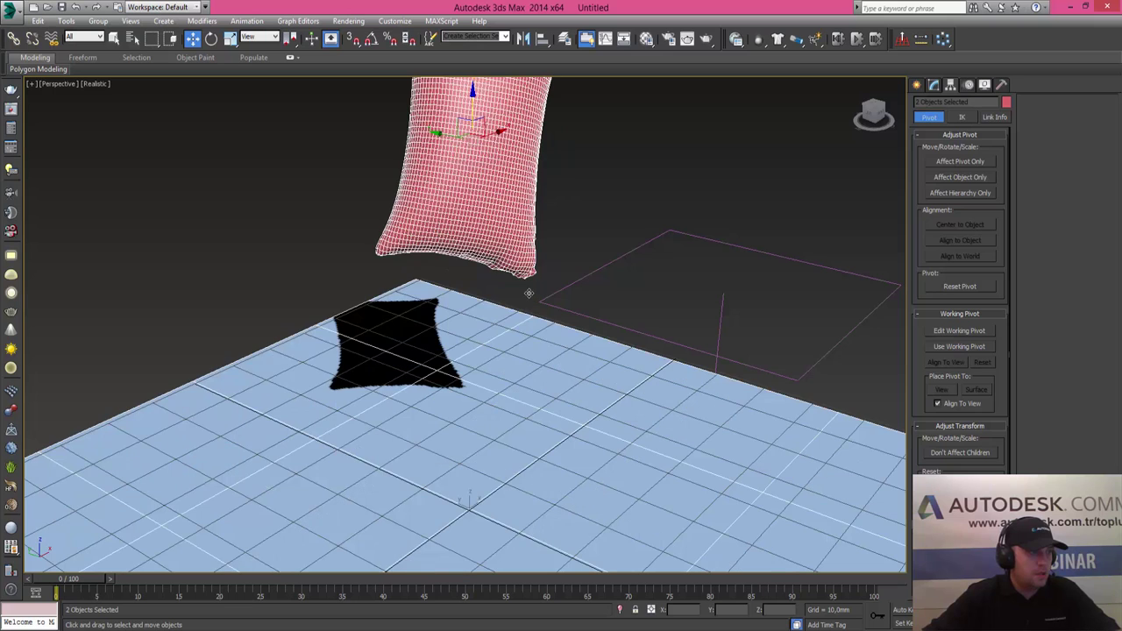
left_click(465, 401)
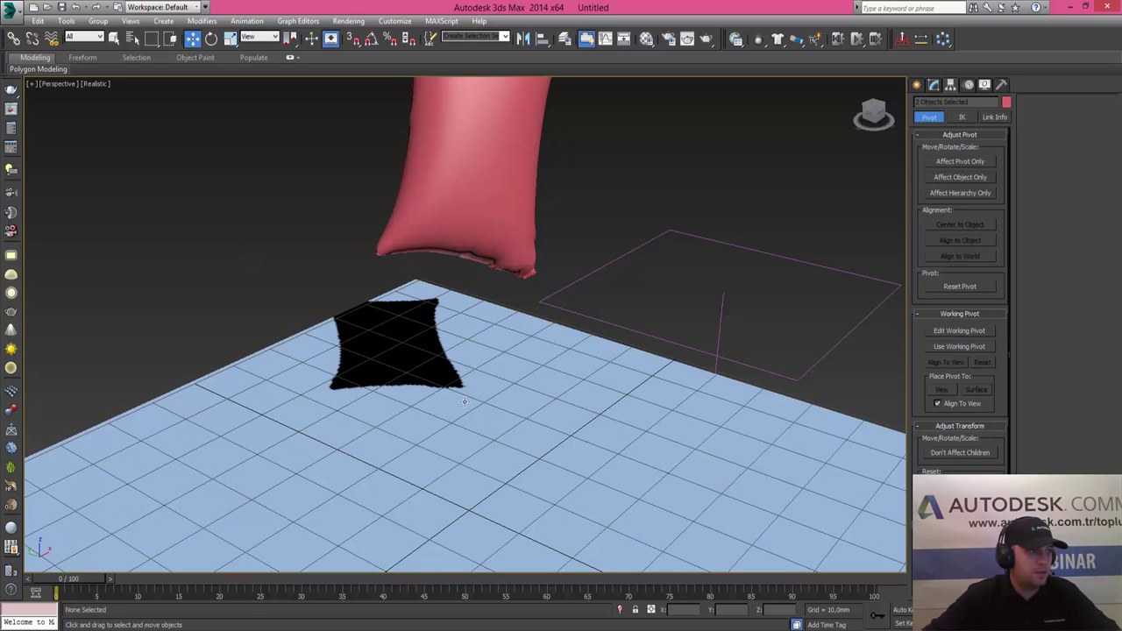
left_click(471, 202)
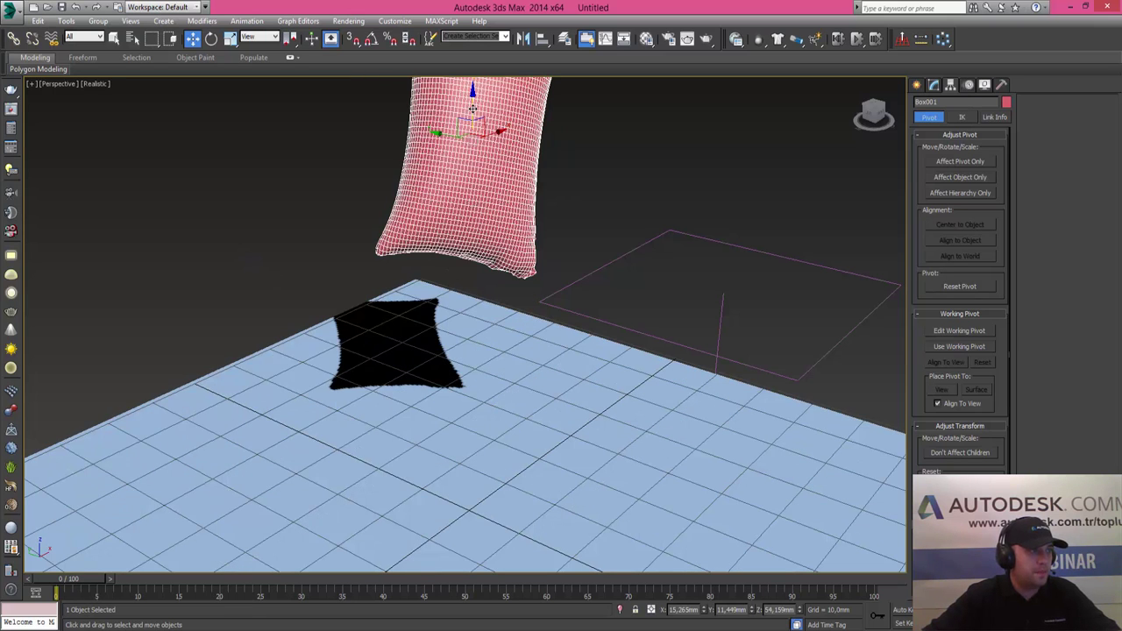
key("ctrl+z")
key("ctrl+z")
Rotate the pillow toward lying flat and orbit to view it from higher above
left_click(212, 39)
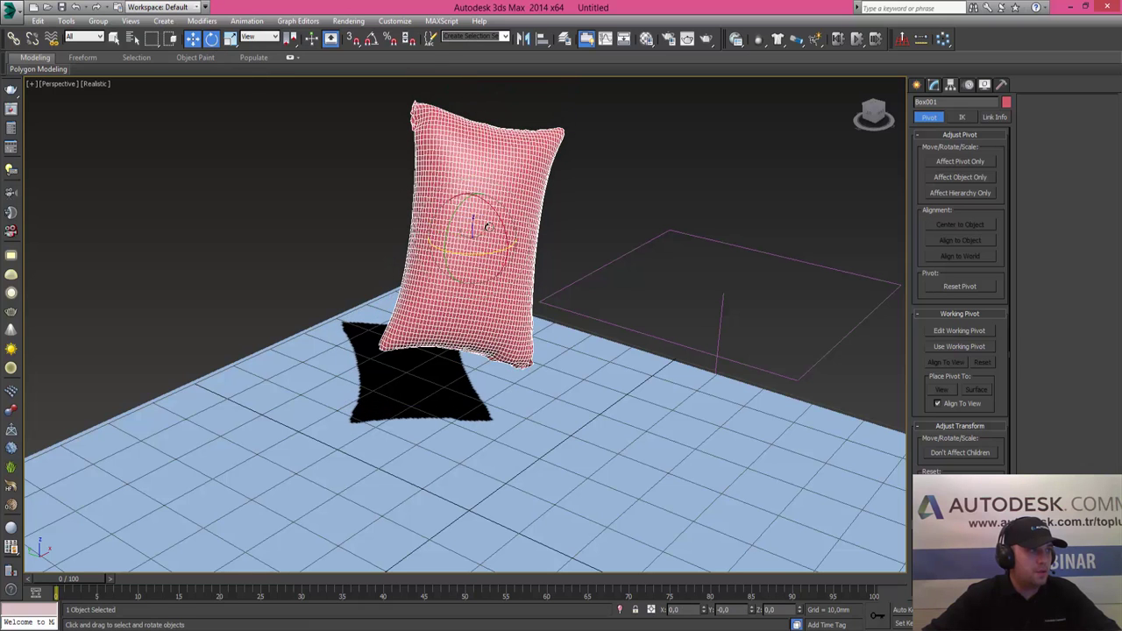
left_click_drag(449, 231, 409, 344)
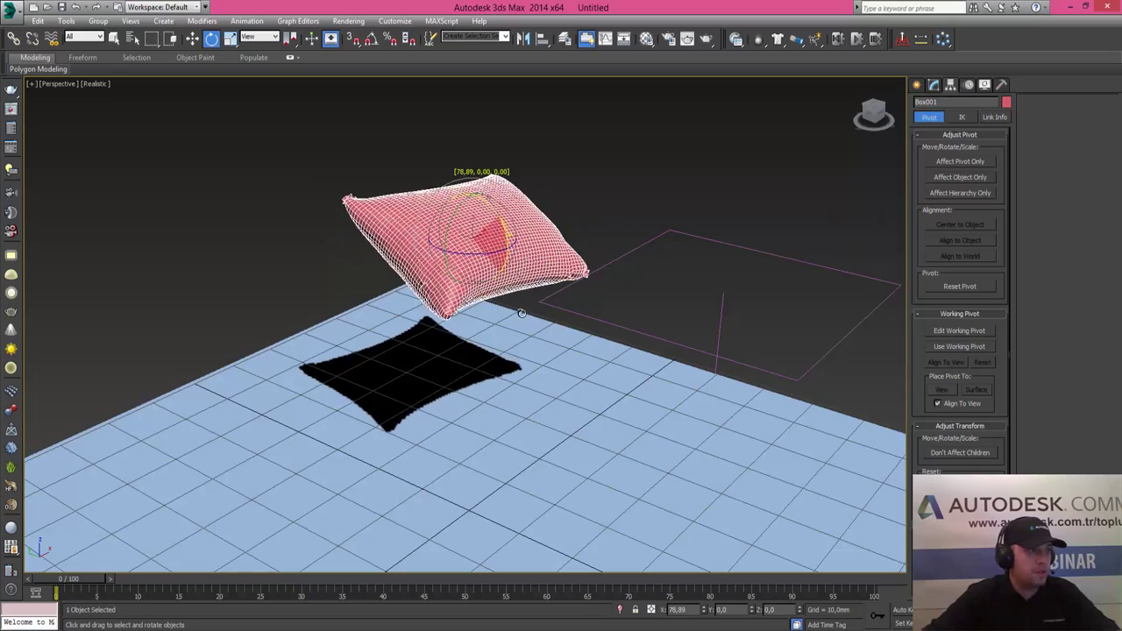
left_click_drag(504, 228, 521, 307)
scroll(520, 305, "up", 2)
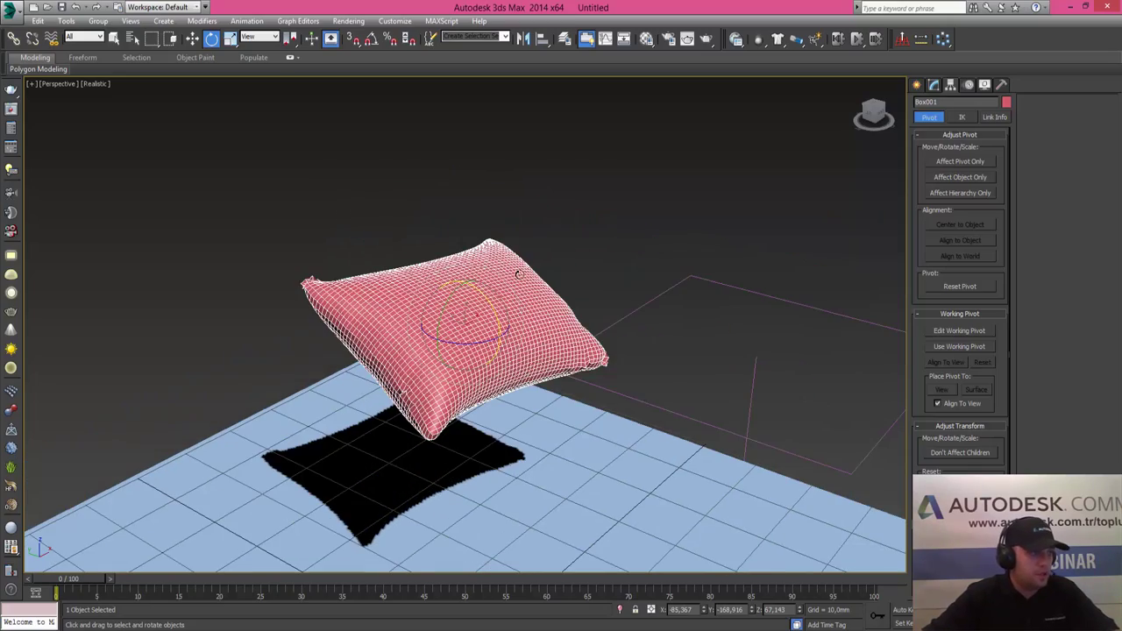
mouse_move(518, 274)
middle_mouse_down("alt")
mouse_move(343, 269)
mouse_move(413, 242)
mouse_move(538, 231)
mouse_move(594, 288)
mouse_move(521, 314)
mouse_move(539, 267)
mouse_move(604, 278)
mouse_move(504, 242)
mouse_move(448, 251)
mouse_move(519, 318)
middle_mouse_up("alt")
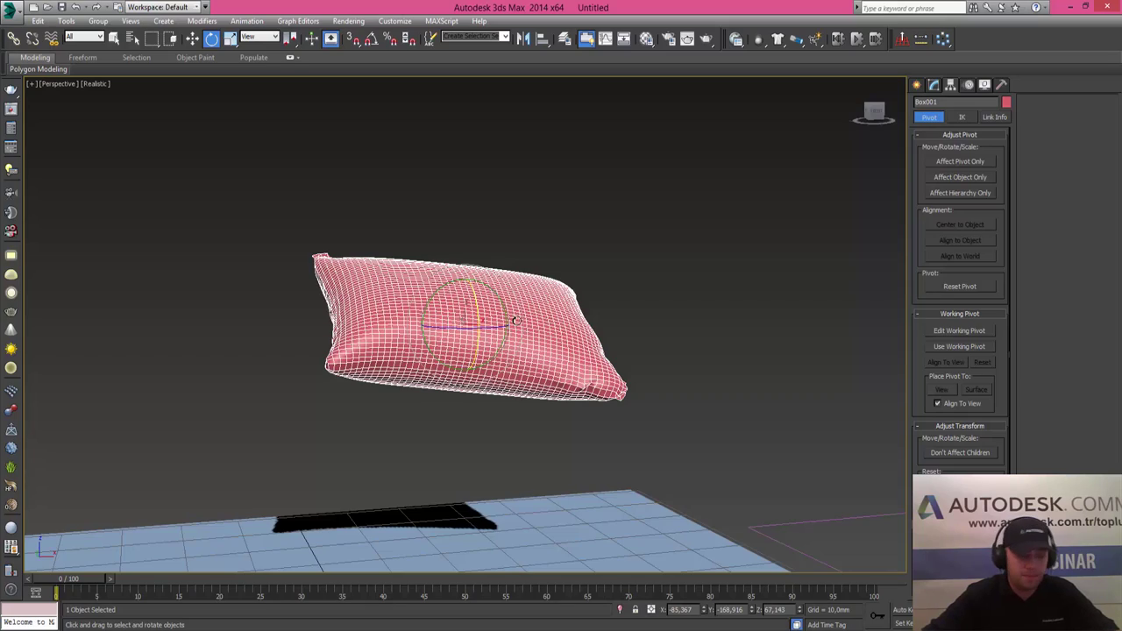
mouse_move(472, 302)
middle_mouse_down("alt")
mouse_move(474, 291)
mouse_move(481, 342)
mouse_move(532, 324)
middle_mouse_up("alt")
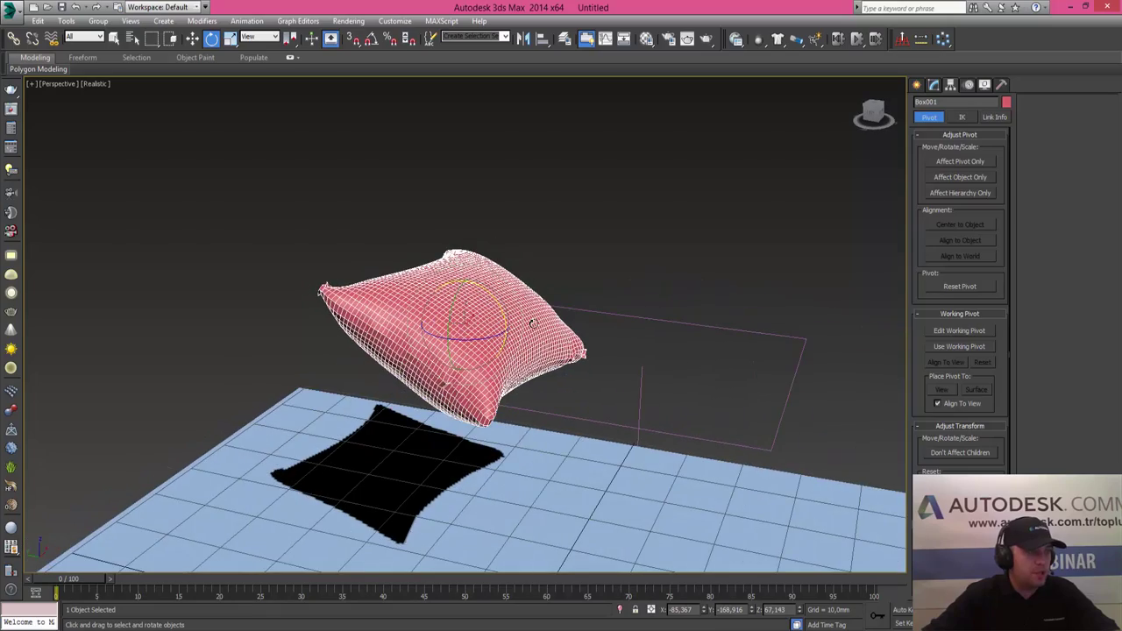
middle_click_drag(626, 340, 611, 275)
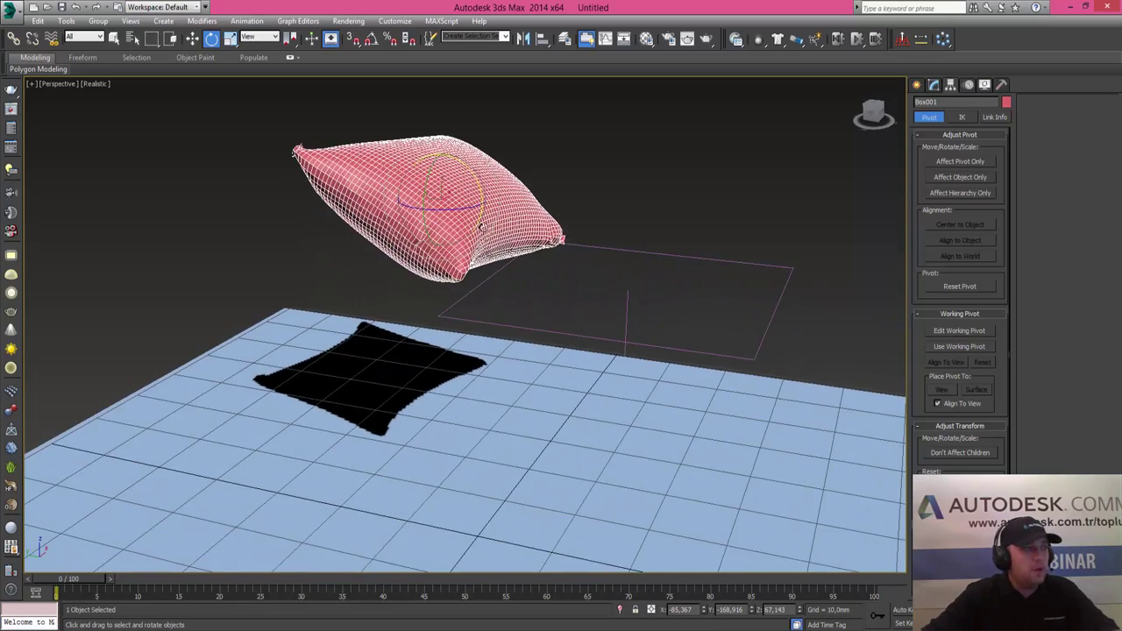
mouse_move(480, 226)
middle_mouse_down("alt")
mouse_move(518, 230)
mouse_move(523, 256)
middle_mouse_up("alt")
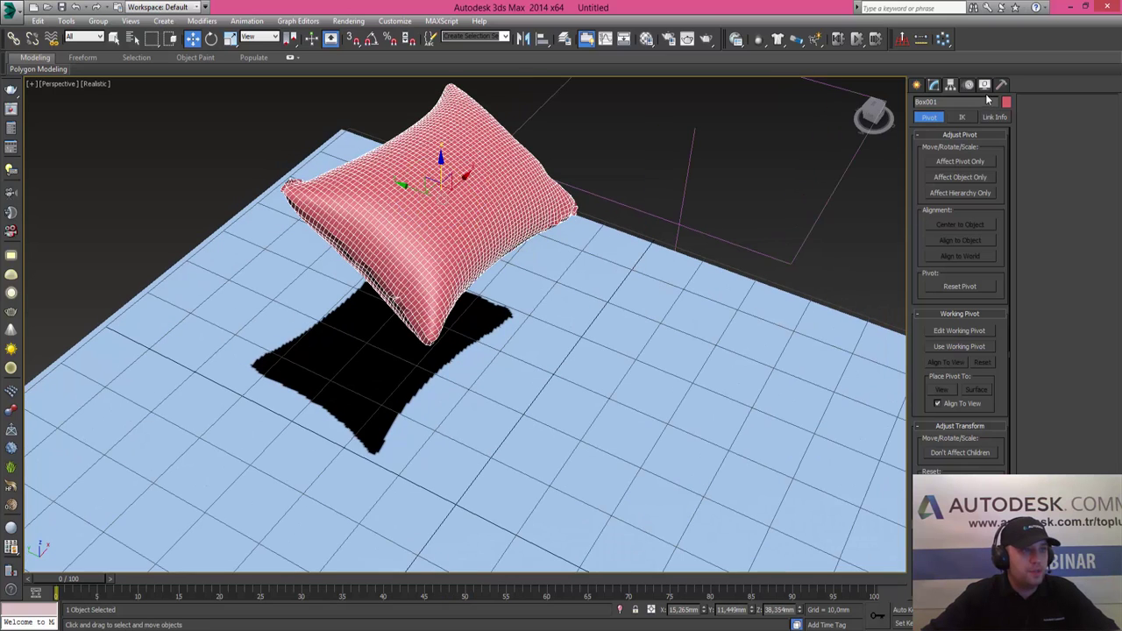
Use Reset State in the Cloth modifier to return Box001 to its flat box shape
key("w")
left_click(934, 85)
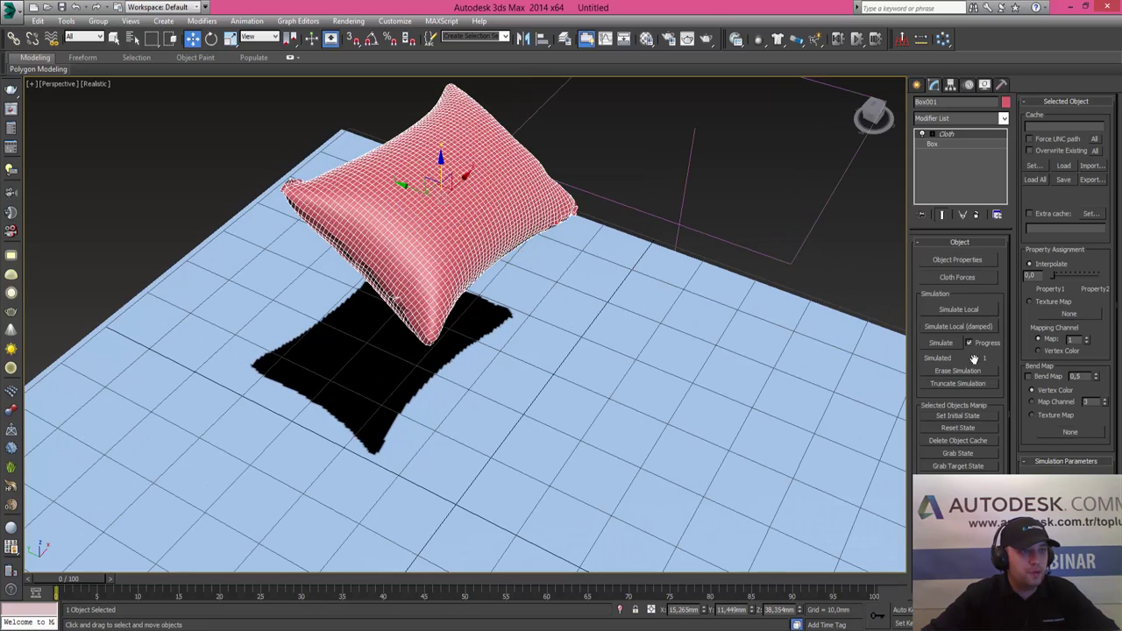
left_click(969, 429)
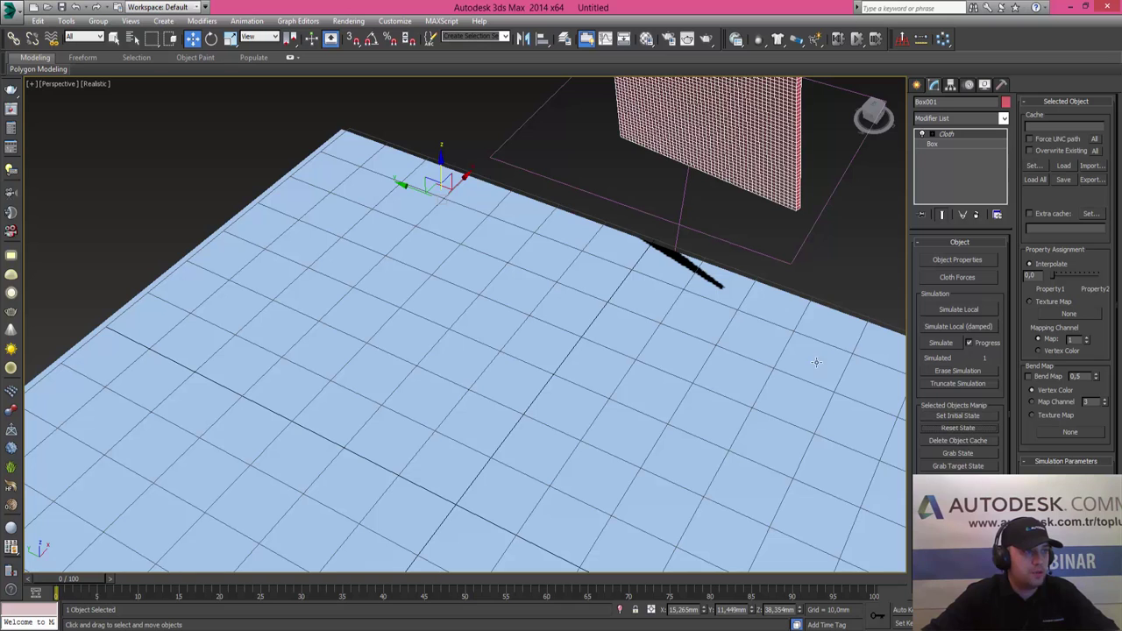
key("ctrl+z")
key("ctrl+z")
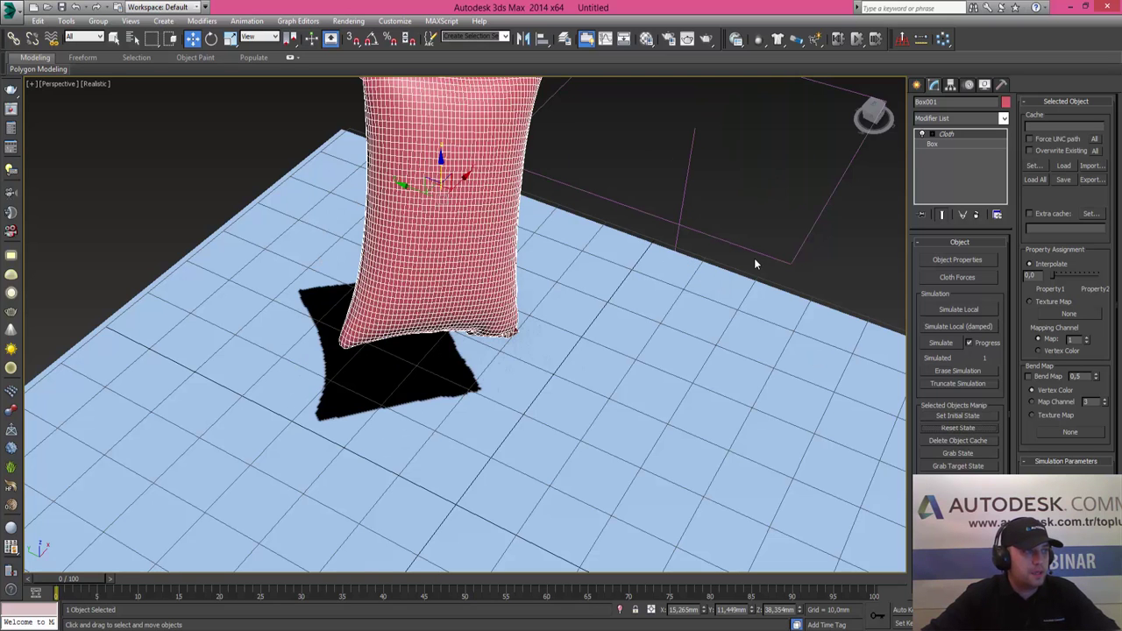
key("ctrl+z")
key("ctrl+z")
key("ctrl+z")
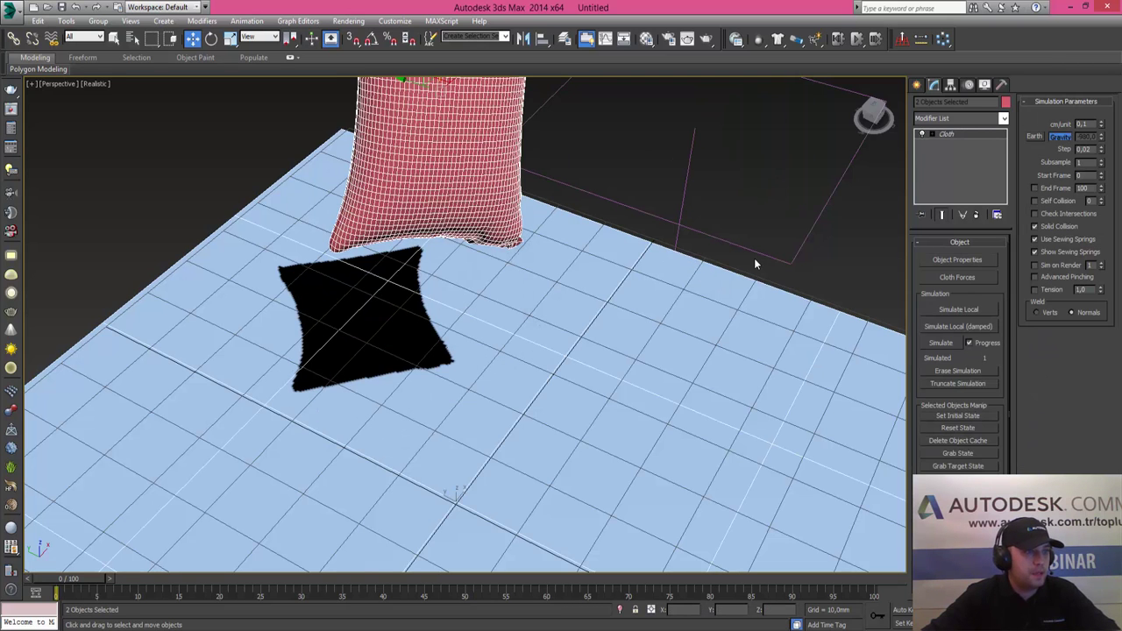
left_click(991, 429)
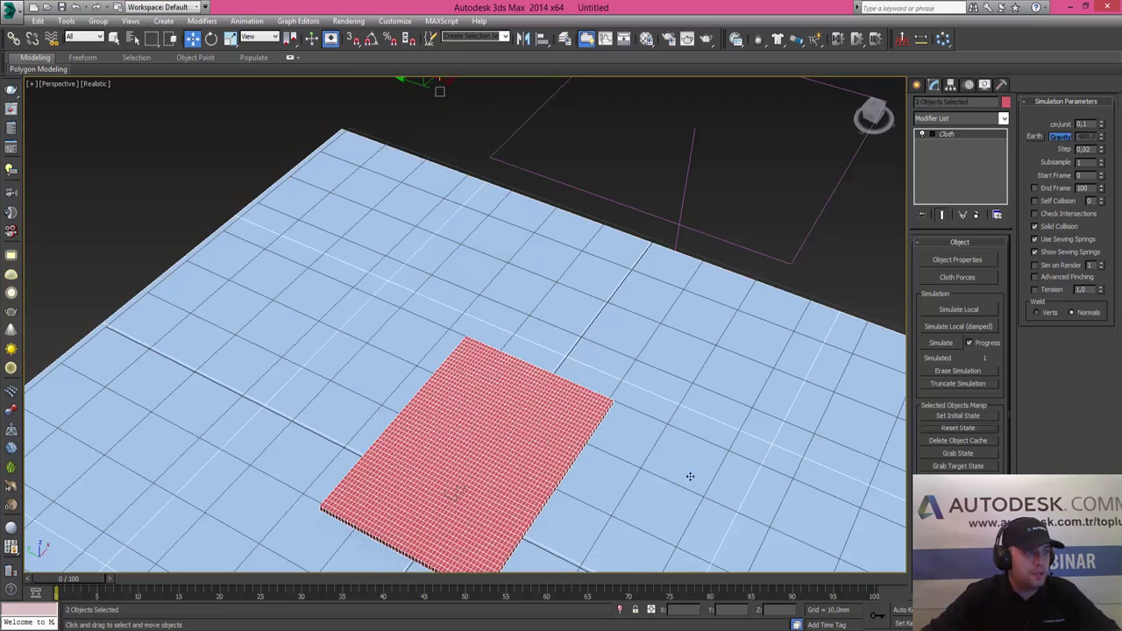
mouse_move(657, 438)
middle_mouse_down()
mouse_move(652, 338)
mouse_move(625, 345)
middle_mouse_up()
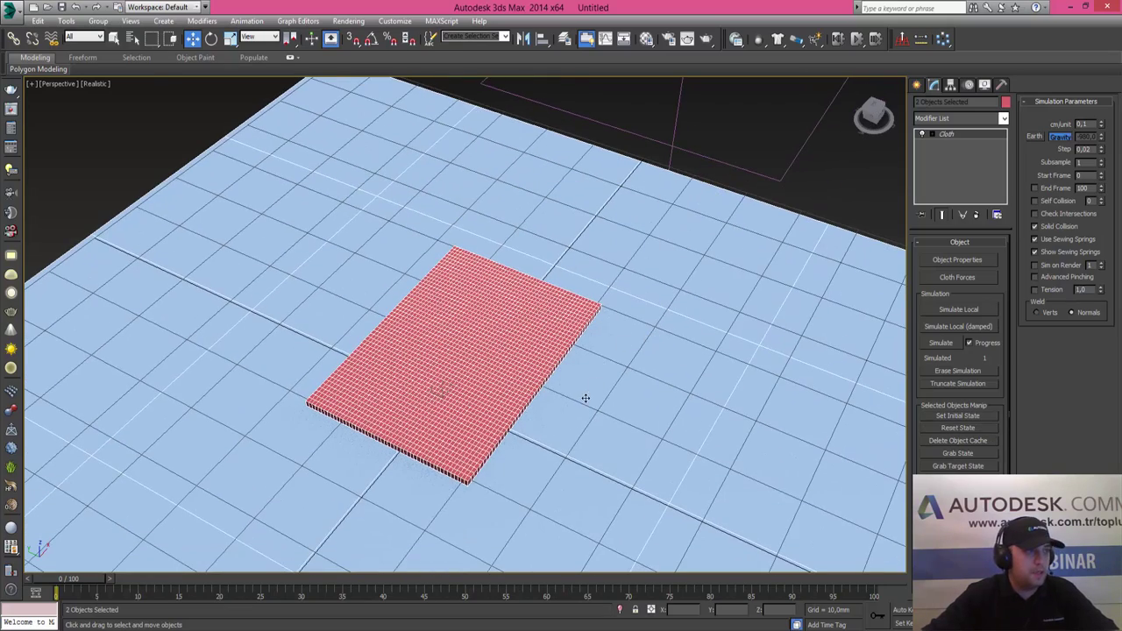
middle_click_drag(586, 398, 608, 362, "alt")
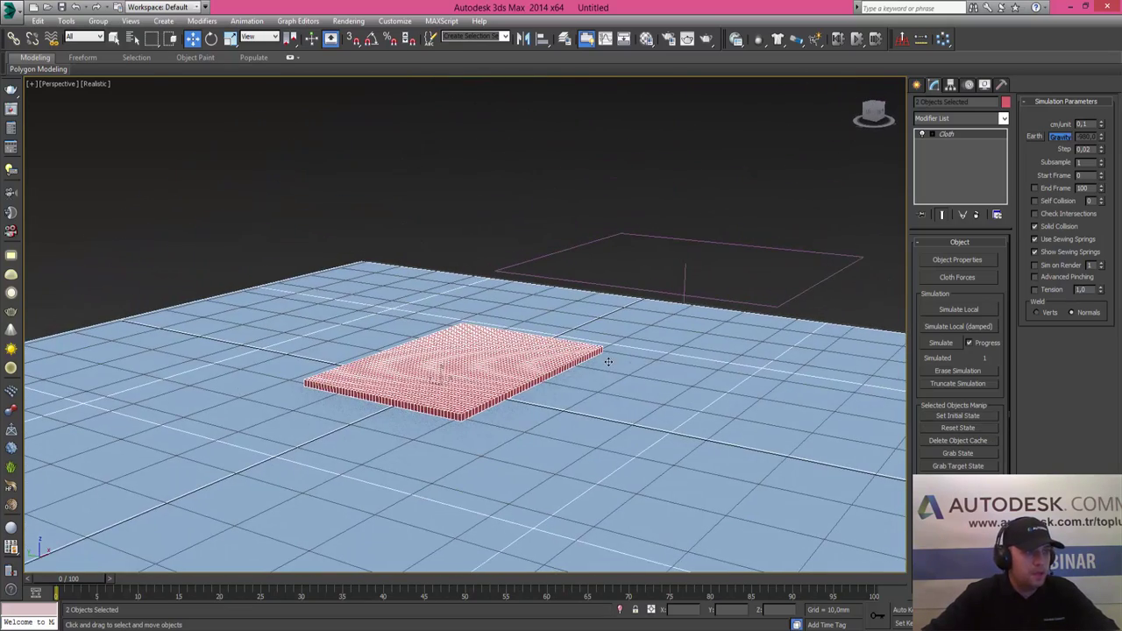
left_click(973, 261)
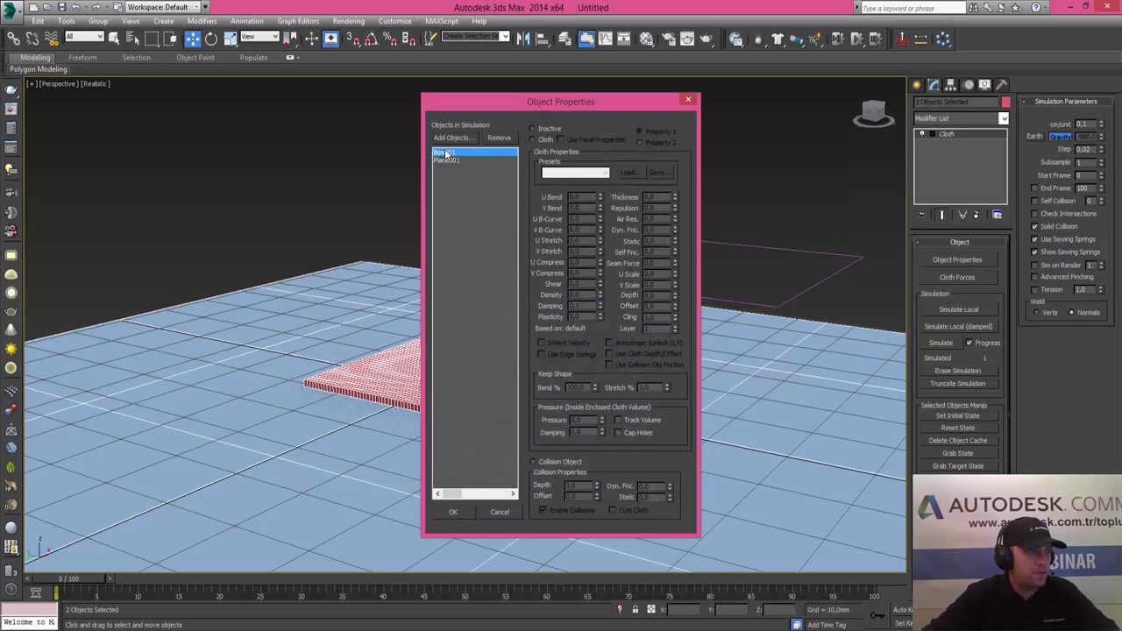
left_click(500, 513)
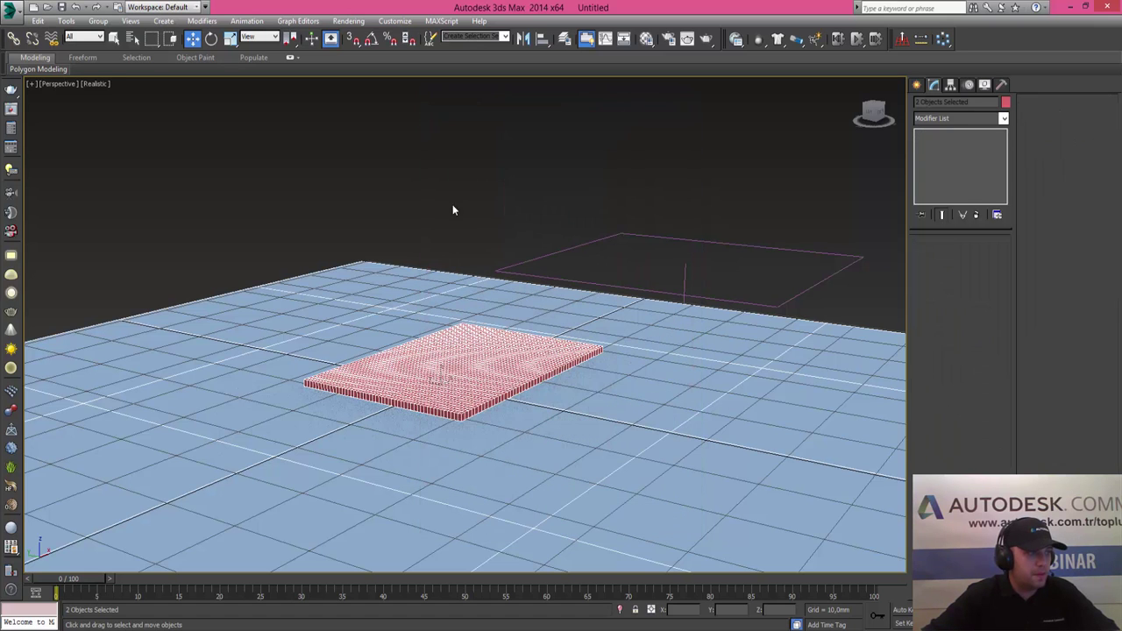
left_click(466, 361)
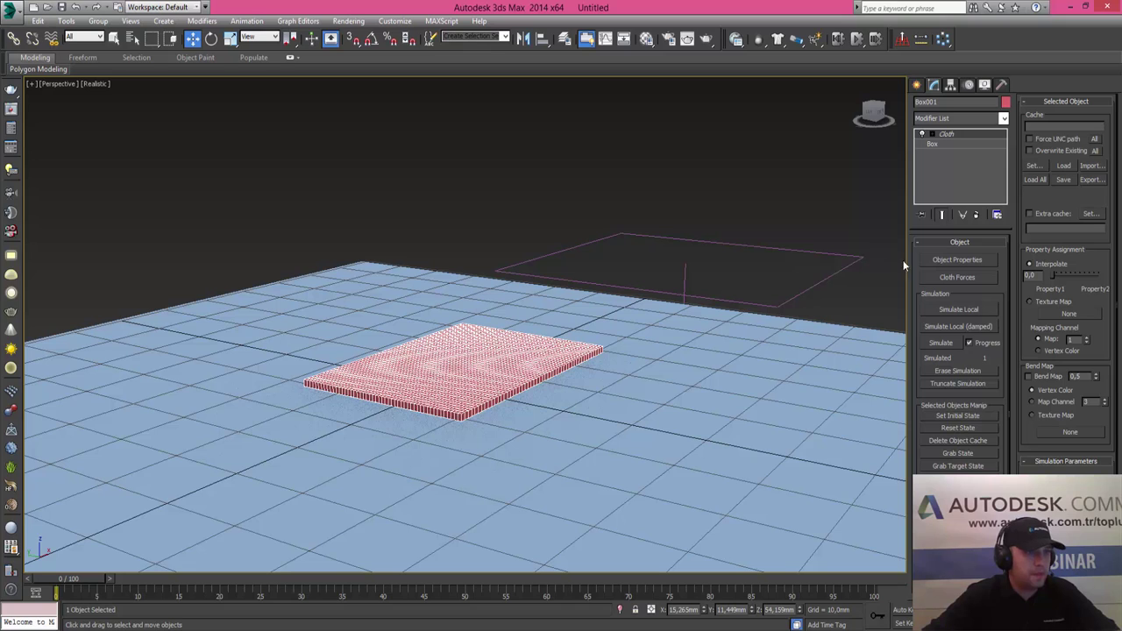
Center Box001's pivot with Affect Pivot Only, then raise the box slightly along Z
left_click(951, 85)
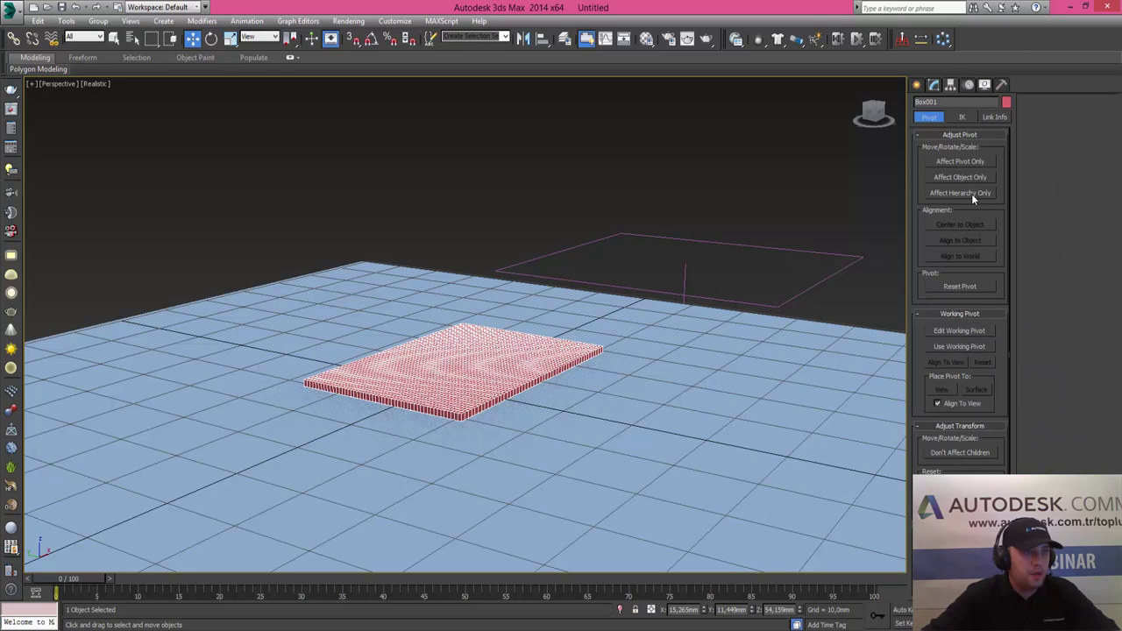
left_click(965, 224)
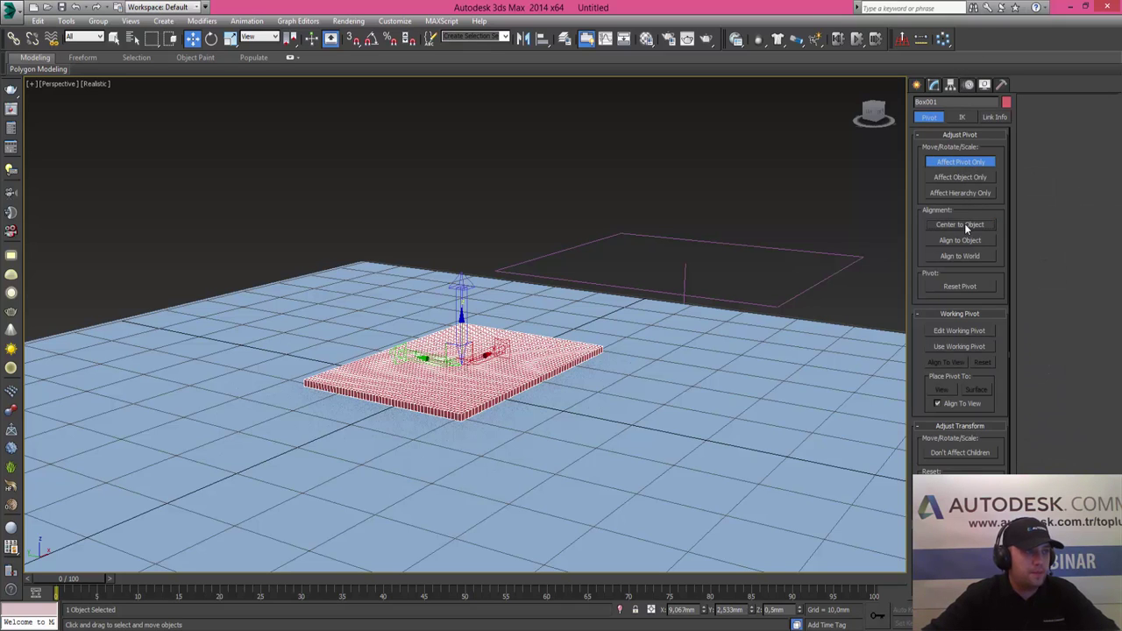
left_click(960, 161)
left_click(916, 85)
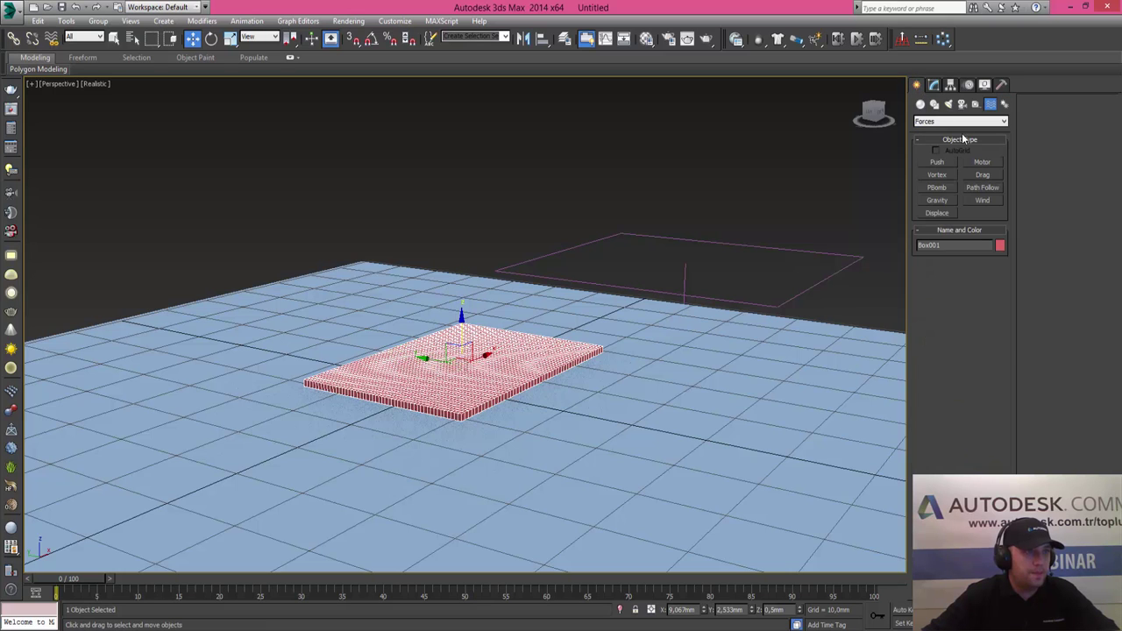
left_click(932, 86)
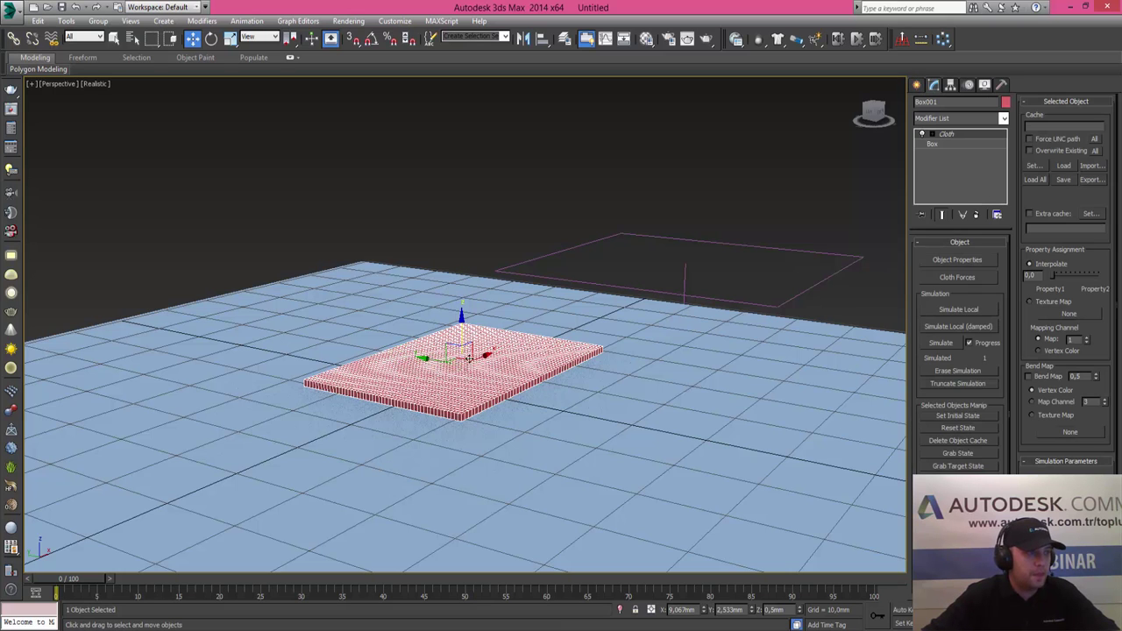
left_click_drag(461, 327, 457, 300)
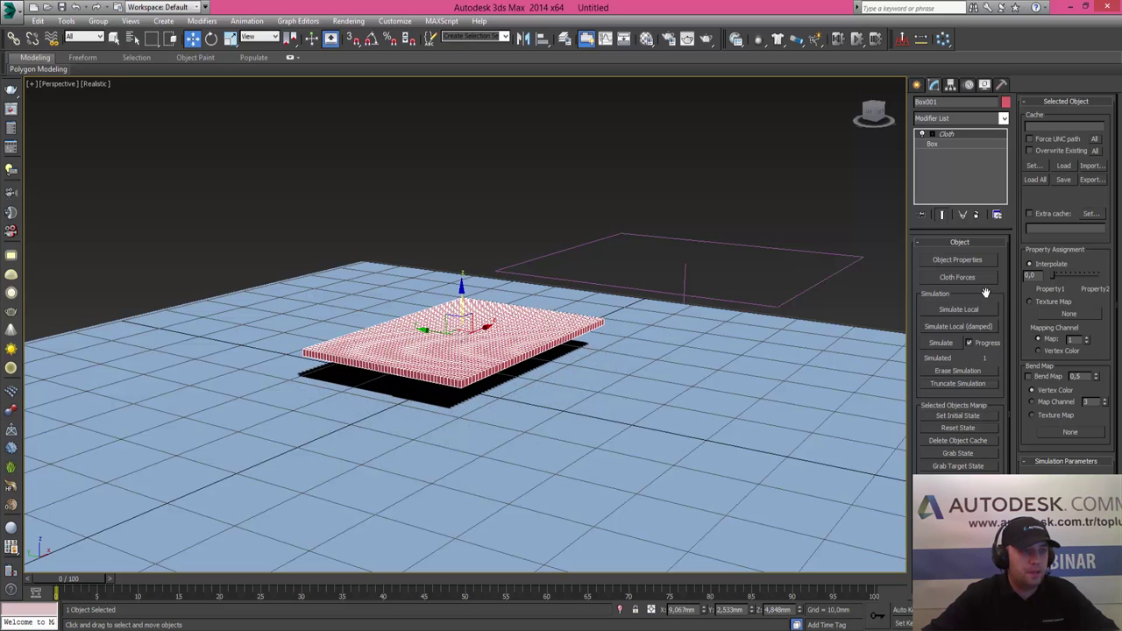
In Object Properties, make Box001 a cloth object with Pressure 30
left_click(959, 261)
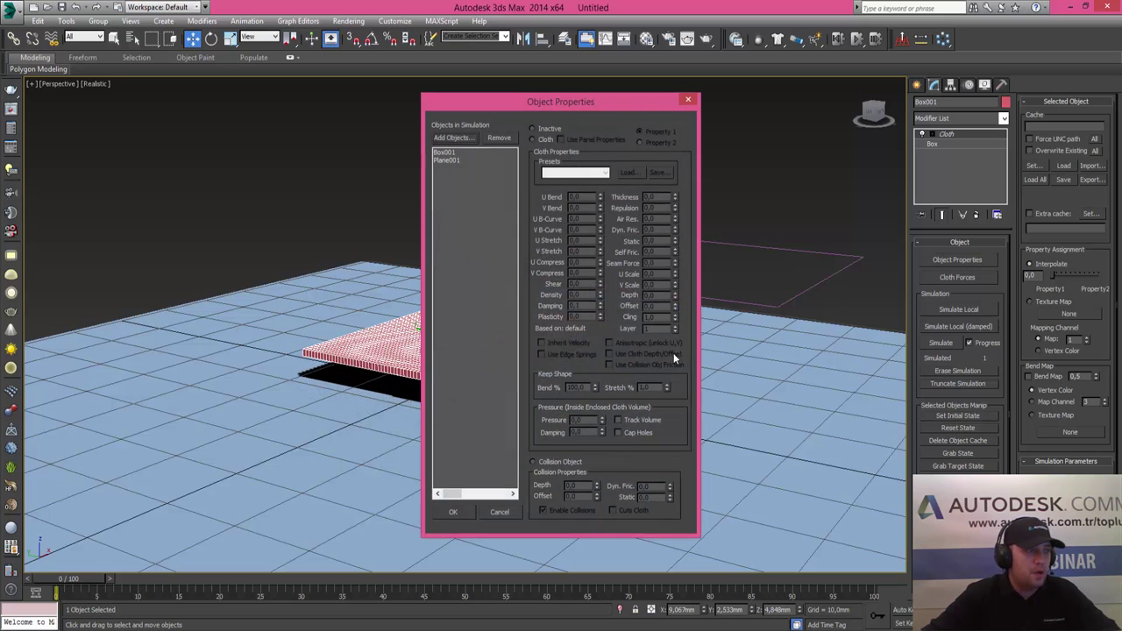
left_click(442, 155)
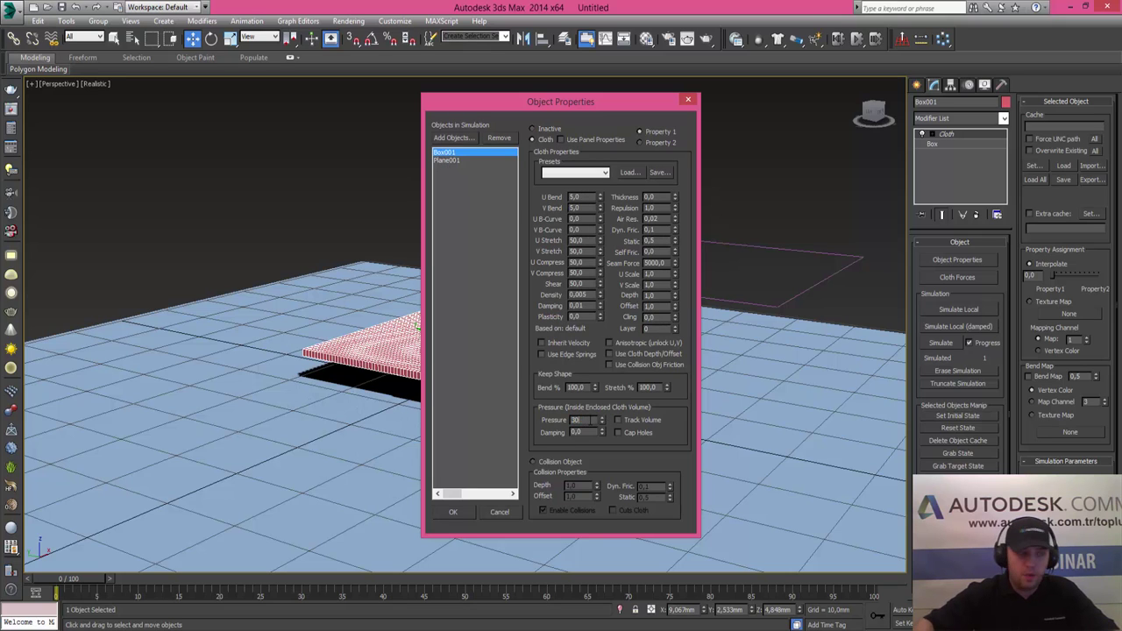
left_click(454, 513)
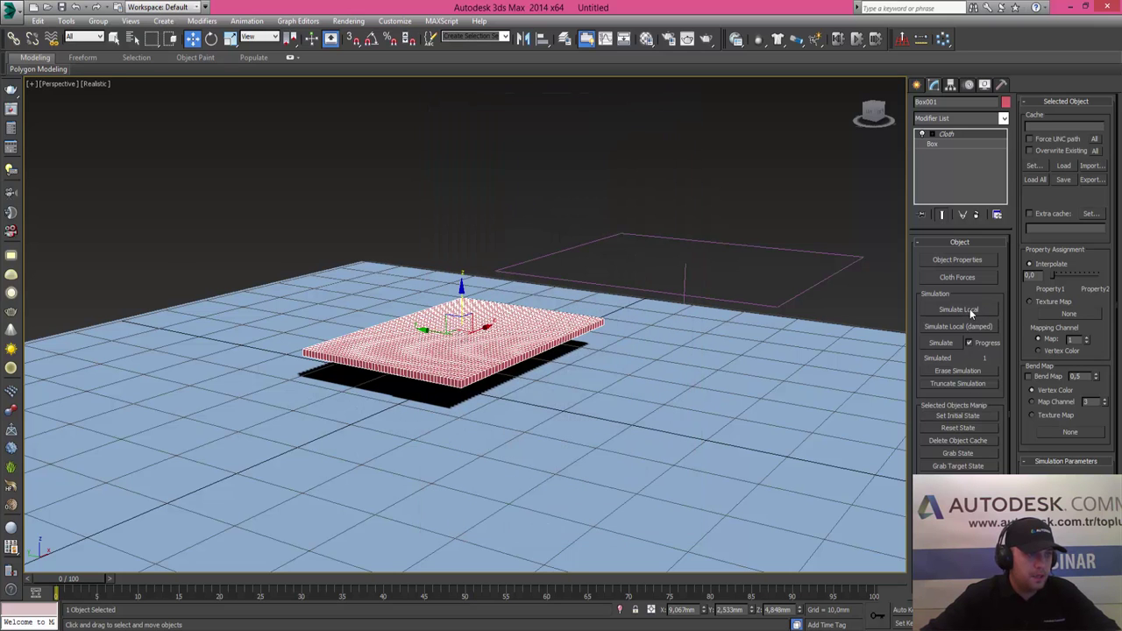
Run a local cloth simulation to inflate Box001, then interrupt it with Esc
left_click(970, 309)
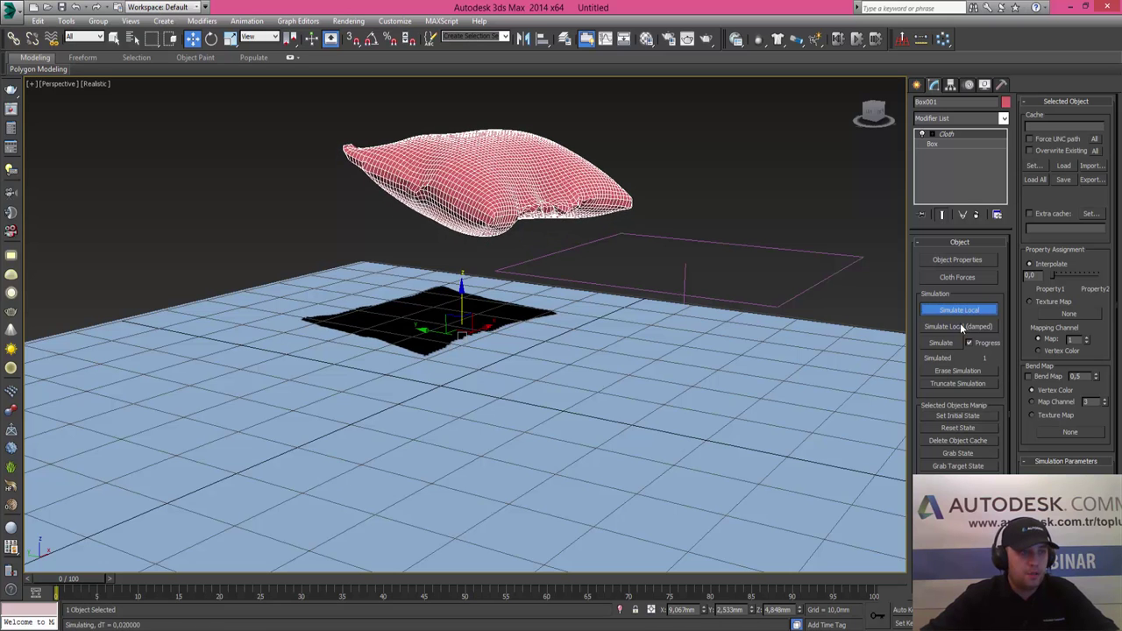
key("Escape")
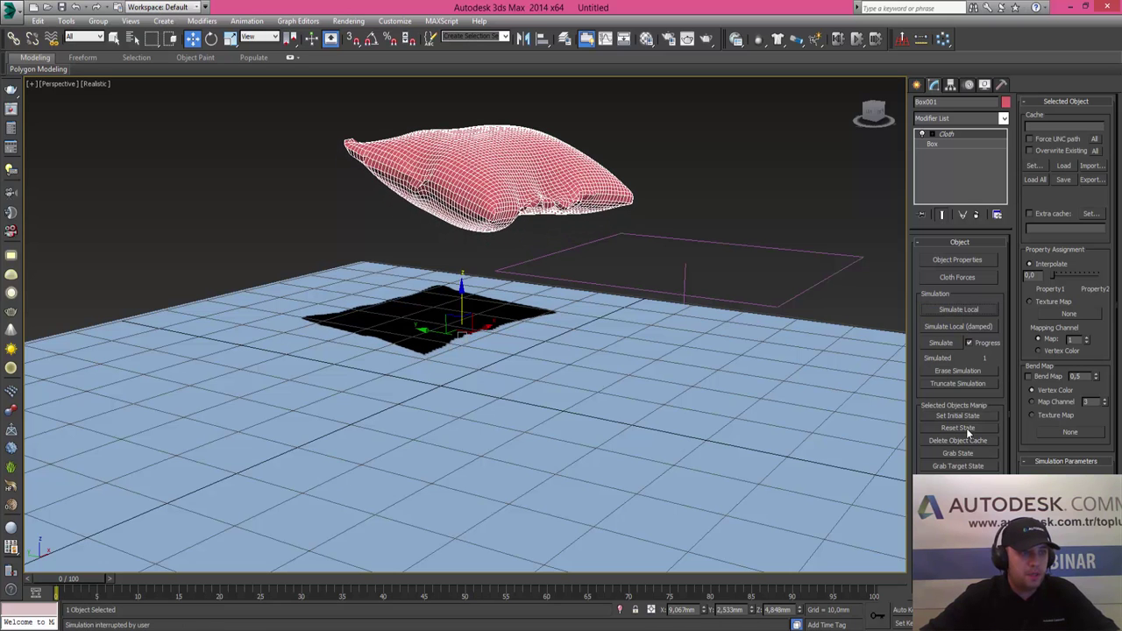
Reset the cloth to its flat starting shape and review the forces list without changes
left_click(968, 430)
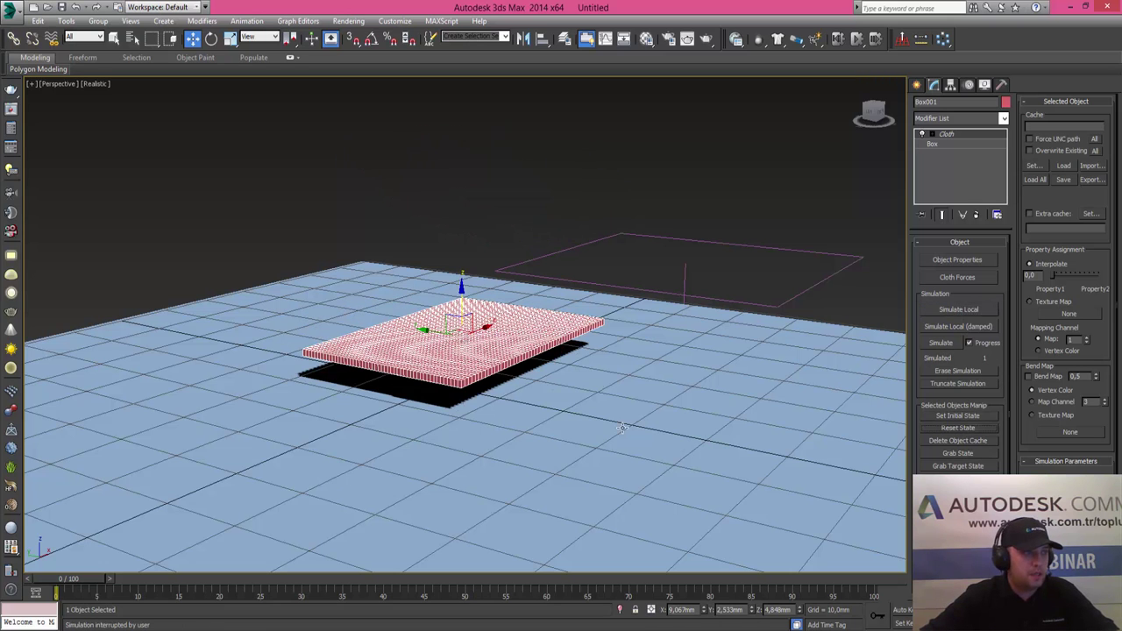
left_click(958, 277)
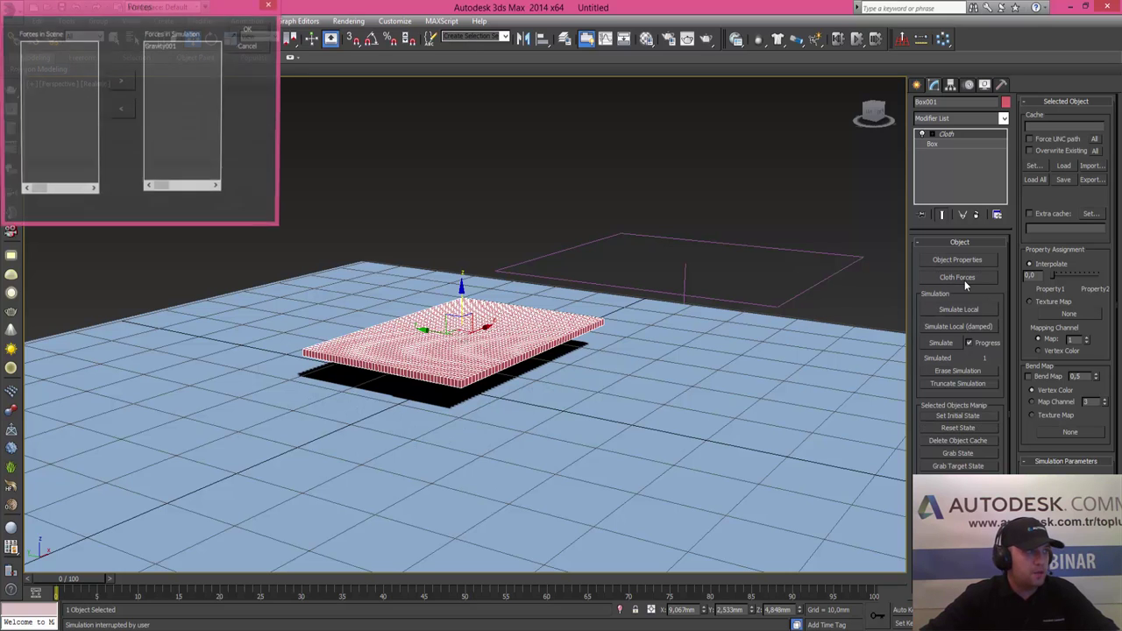
left_click(253, 48)
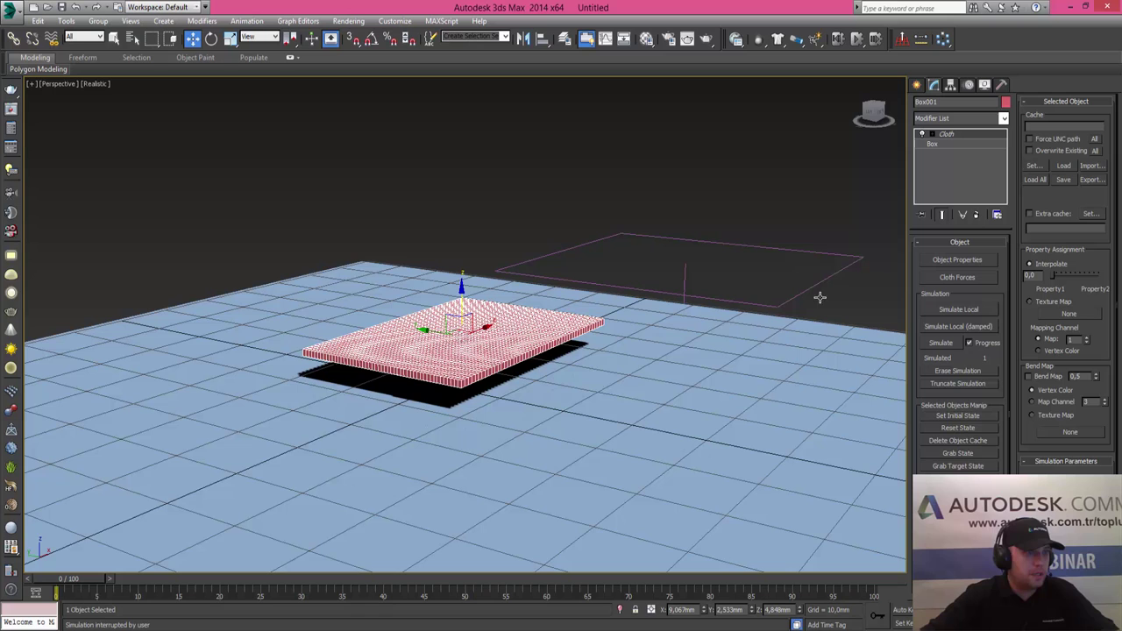
Set Box001's cloth Pressure to 15 and check Plane001's collision settings
left_click(947, 261)
left_click(441, 154)
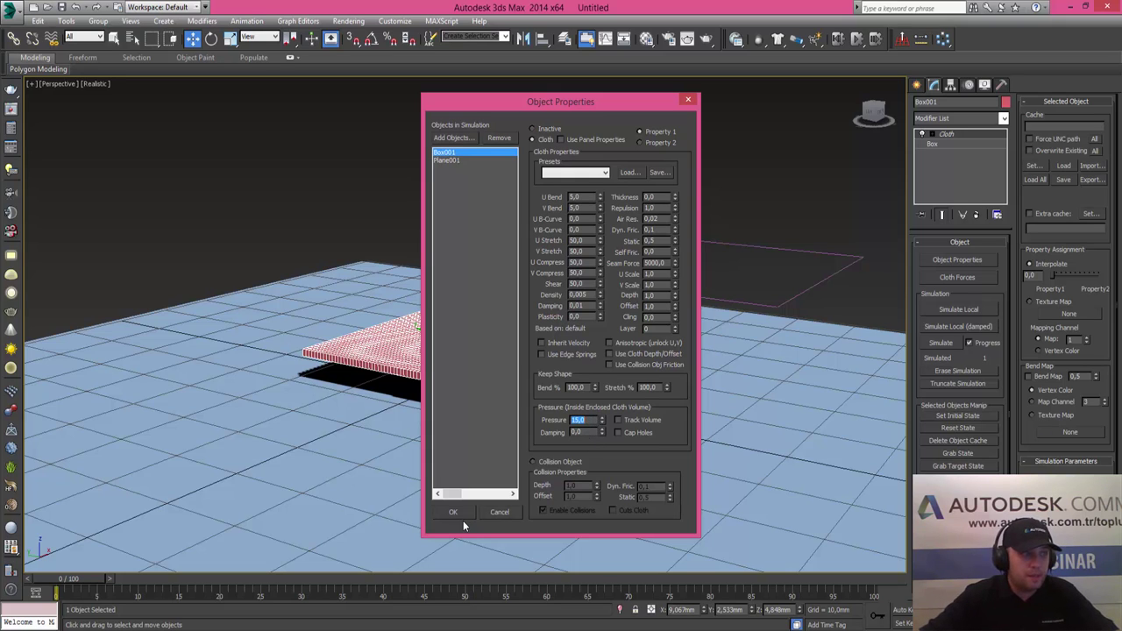
left_click(445, 159)
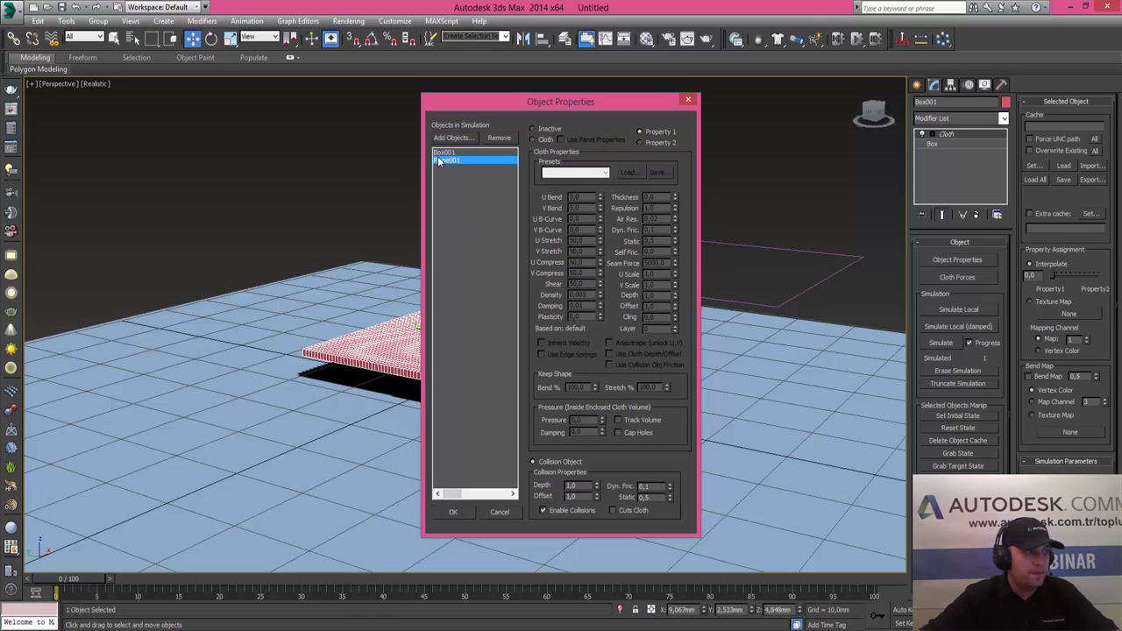
left_click(442, 153)
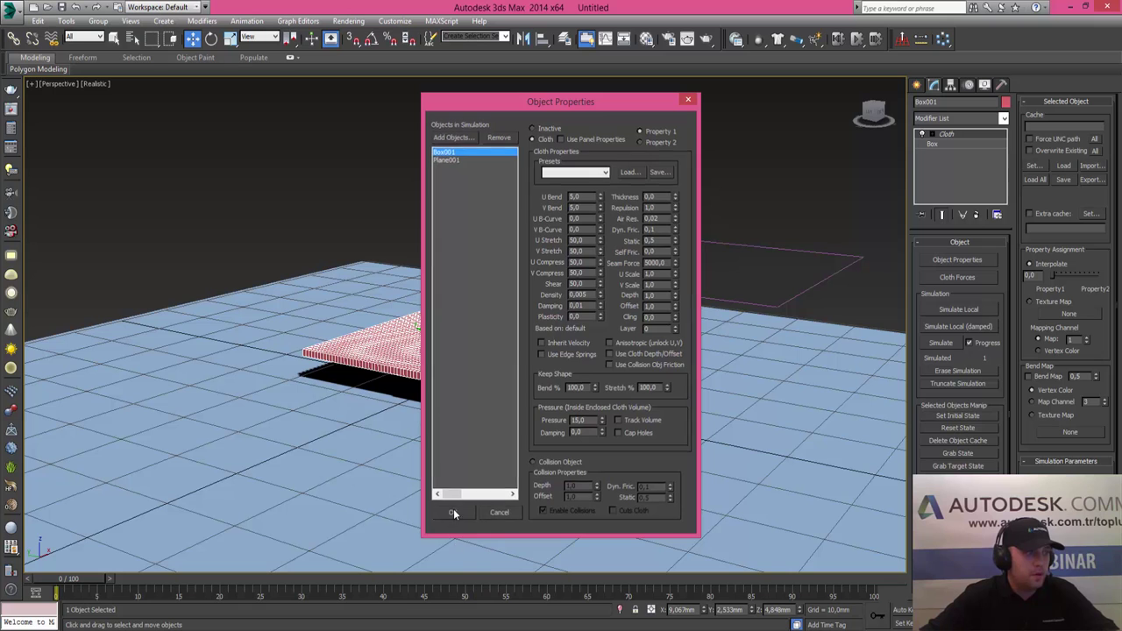
left_click(453, 511)
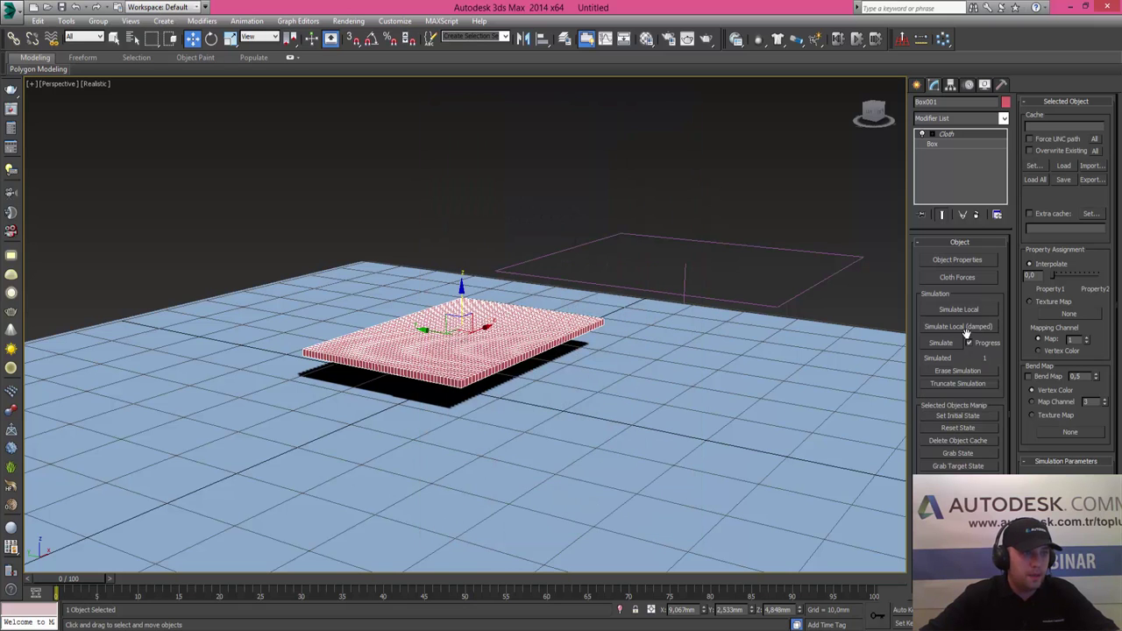
Simulate the cloth at Pressure 15 through frame 100 so Box001 inflates over the plane
left_click(940, 343)
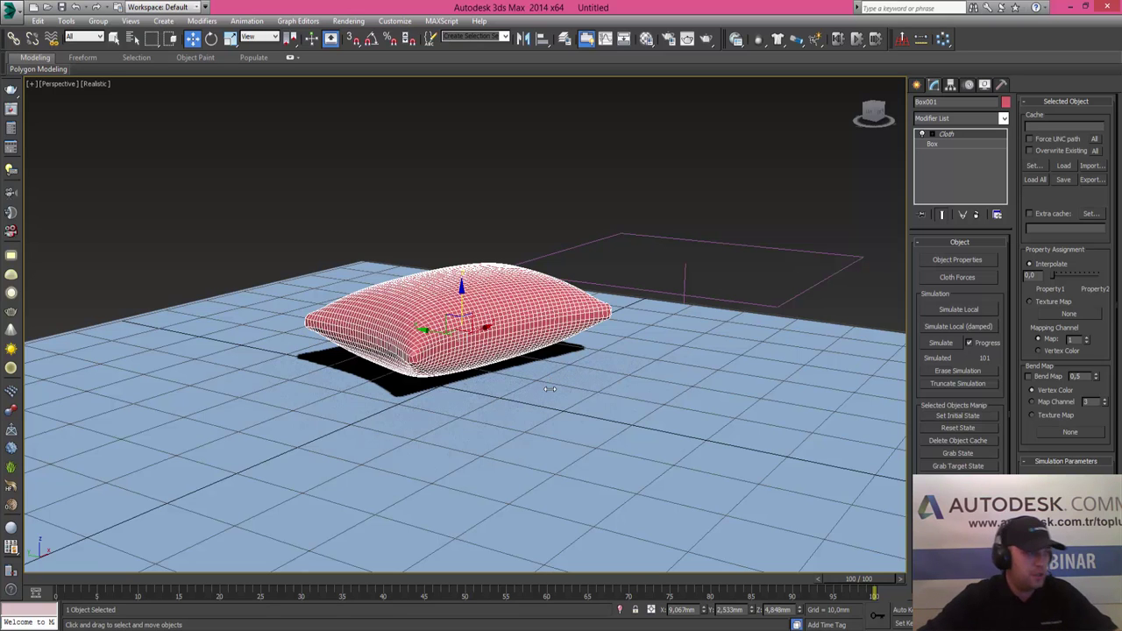
middle_click_drag(559, 377, 546, 382, "alt")
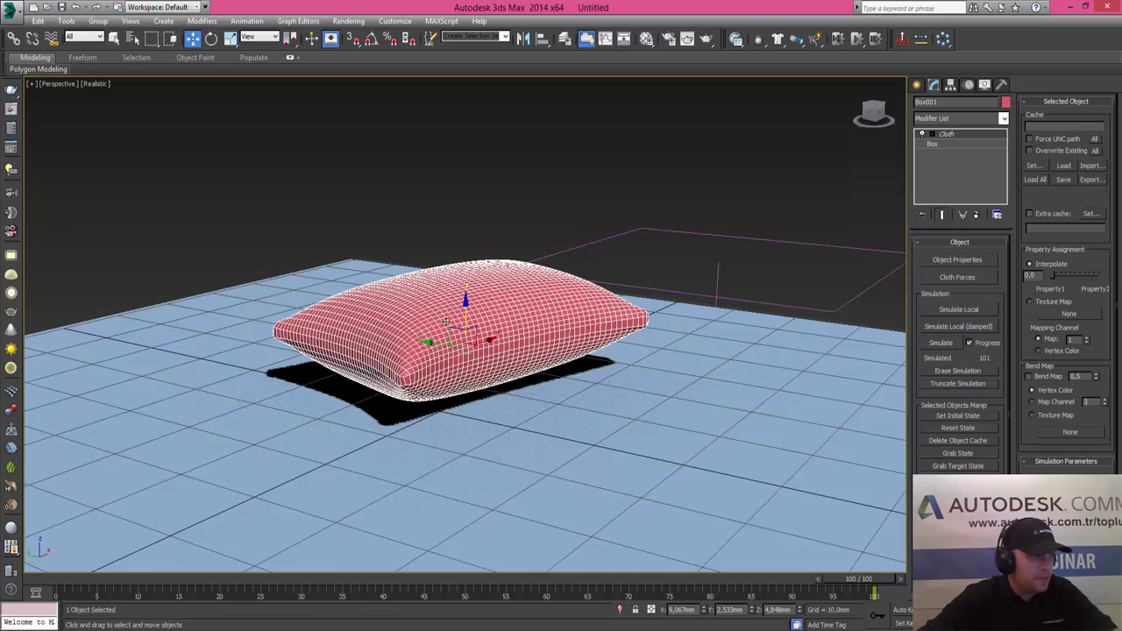
mouse_move(465, 333)
middle_mouse_down("alt")
mouse_move(592, 375)
mouse_move(573, 322)
mouse_move(403, 324)
middle_mouse_up("alt")
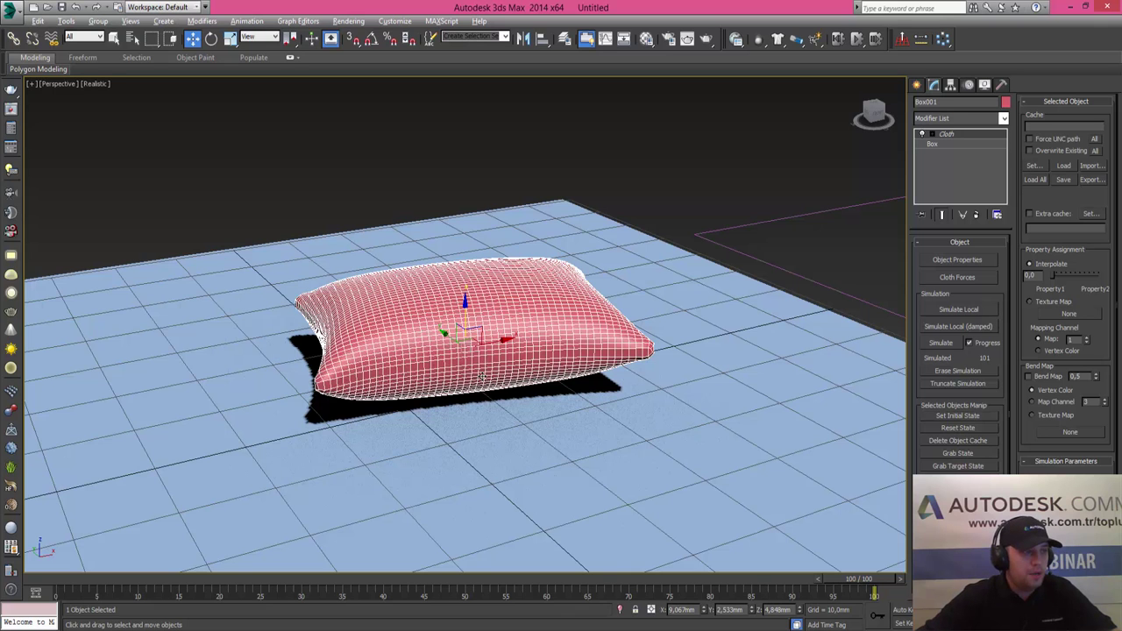
middle_click_drag(481, 375, 537, 370, "alt")
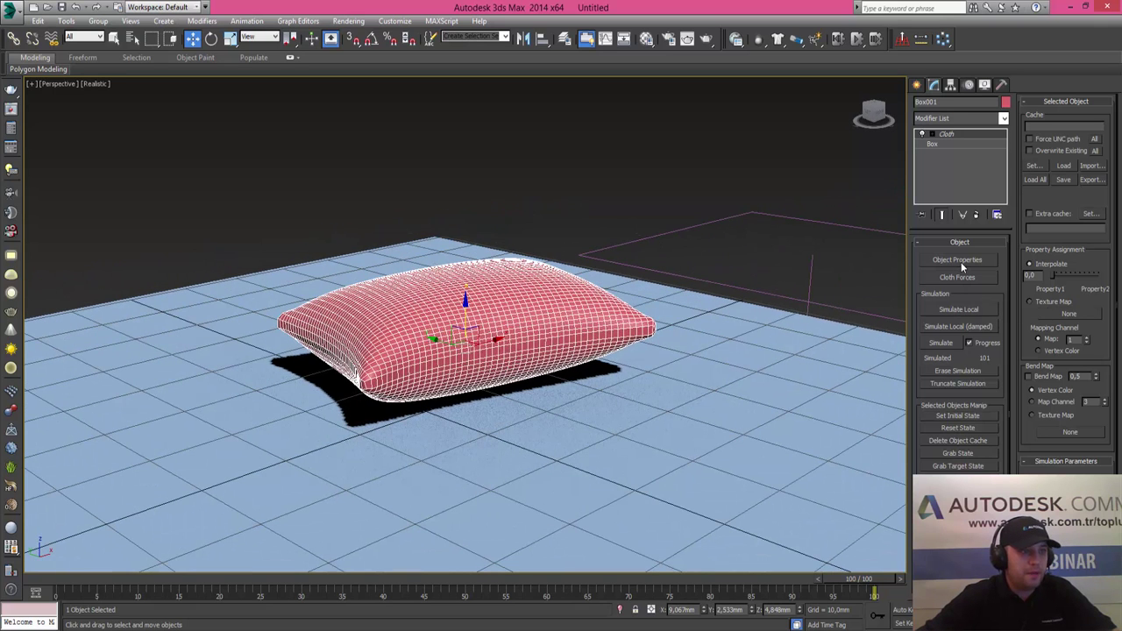
left_click(959, 260)
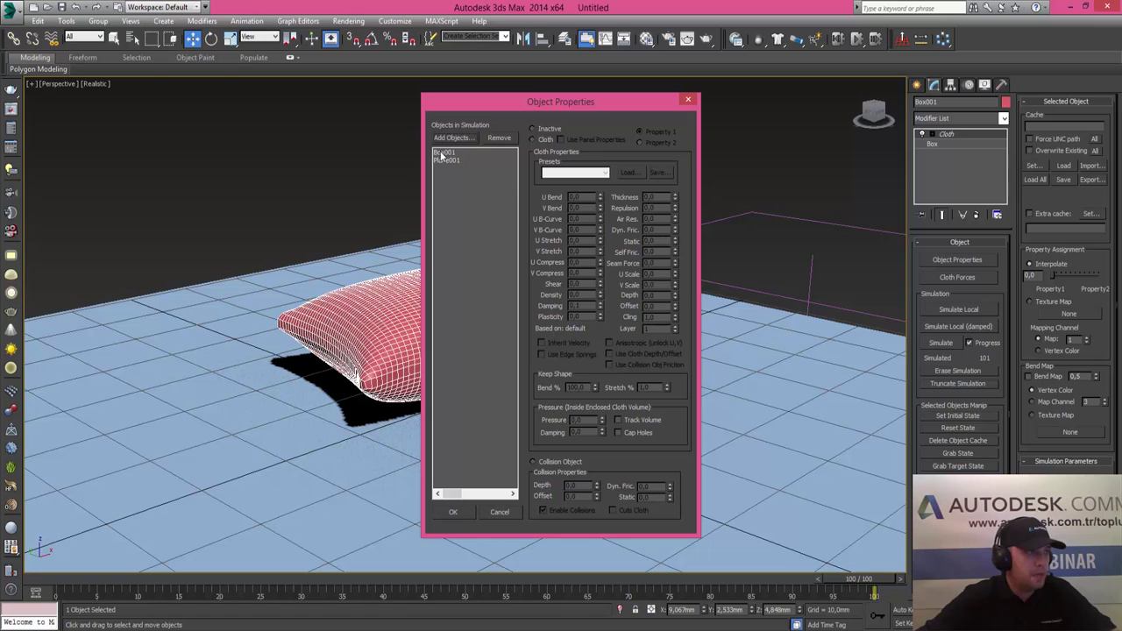
left_click(442, 154)
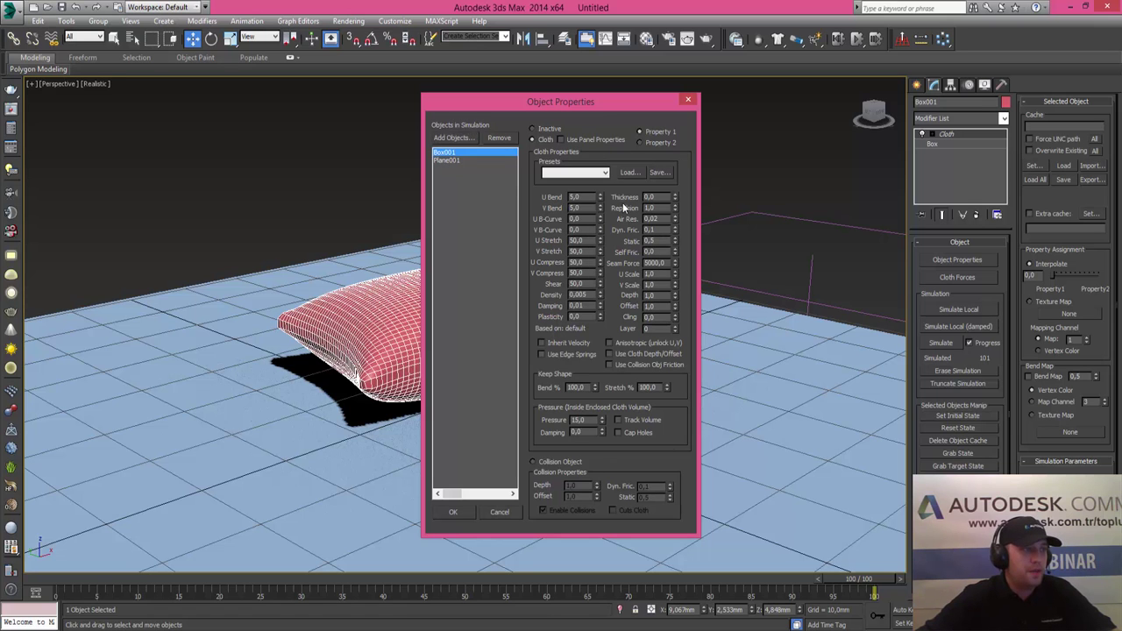
left_click_drag(586, 108, 795, 122)
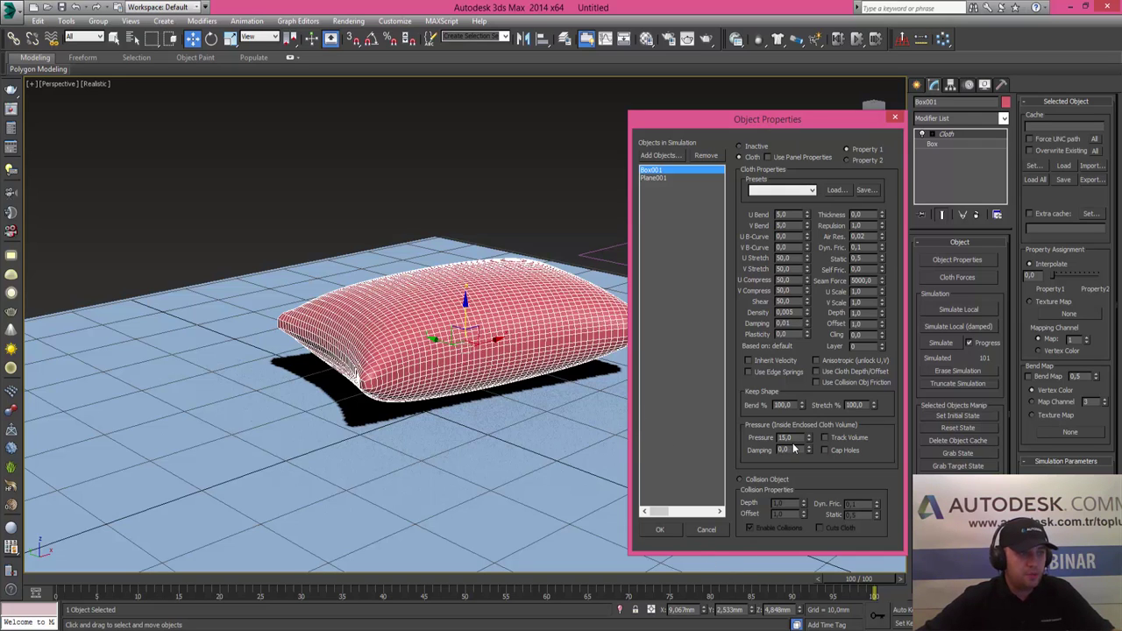
Erase the previous cloth simulation and raise Box001's cloth Pressure from 15 to 100
left_click(707, 531)
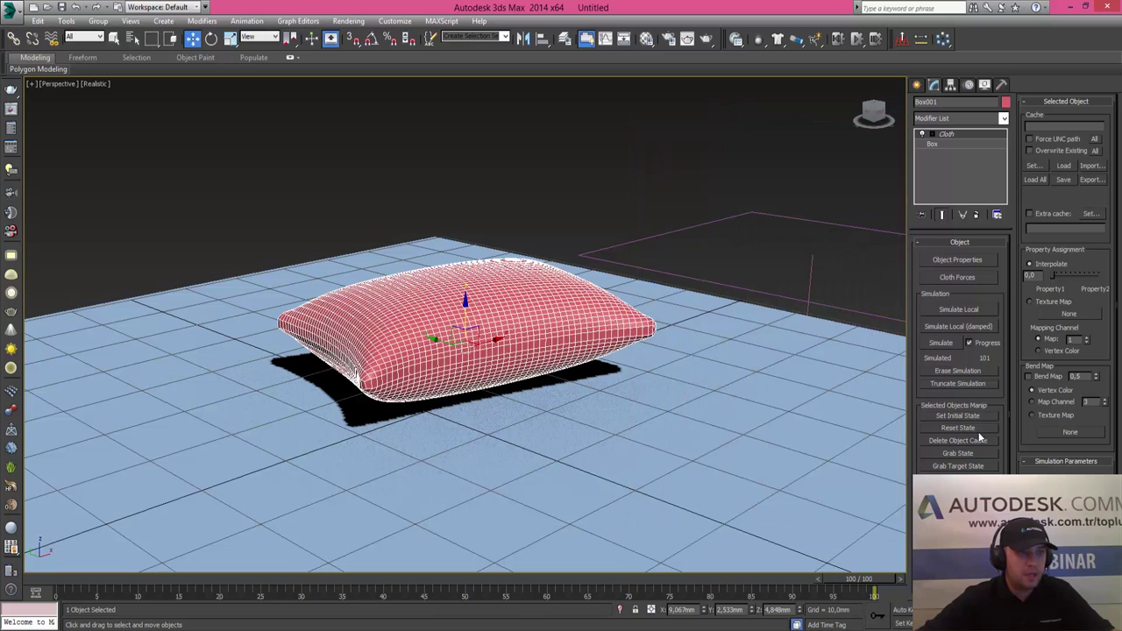
left_click(958, 428)
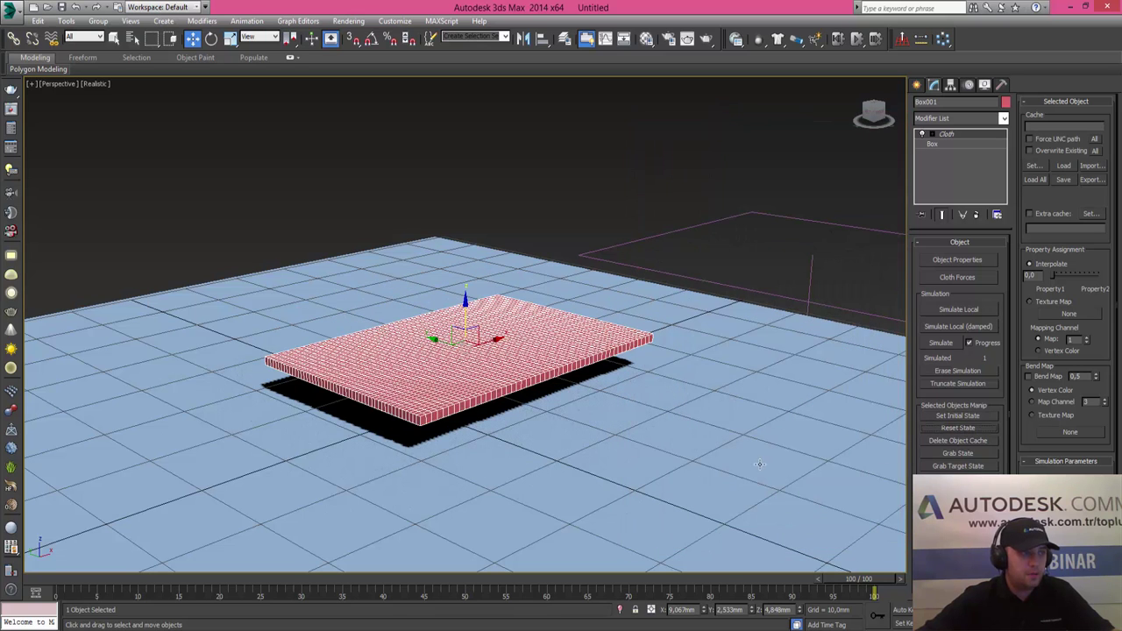
left_click(958, 260)
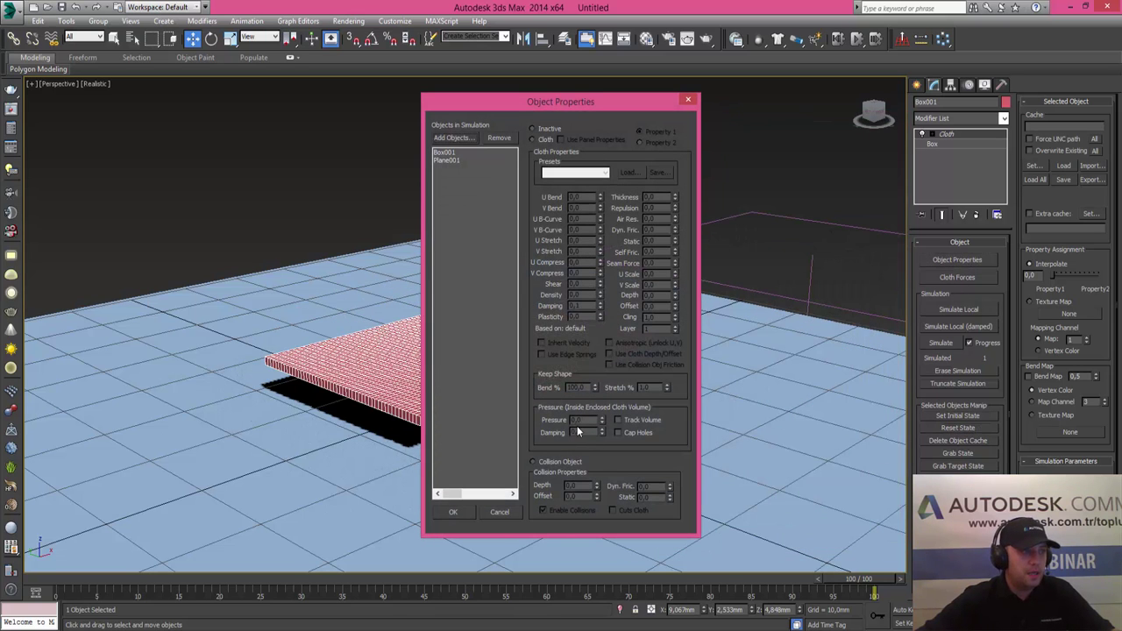
left_click(443, 153)
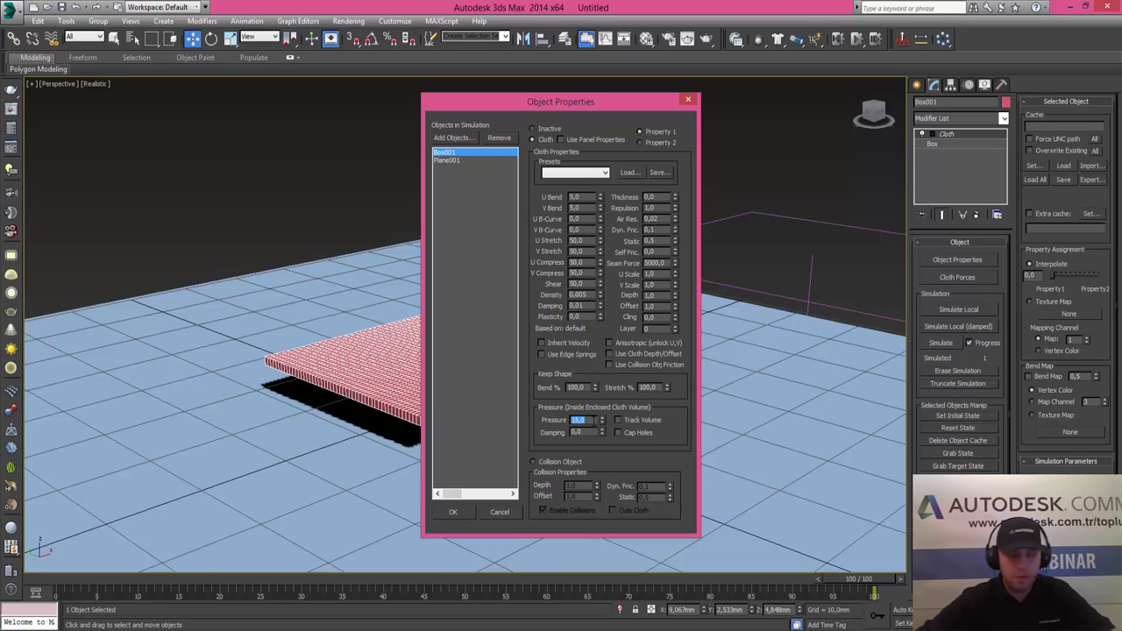
left_click(577, 422)
type("100")
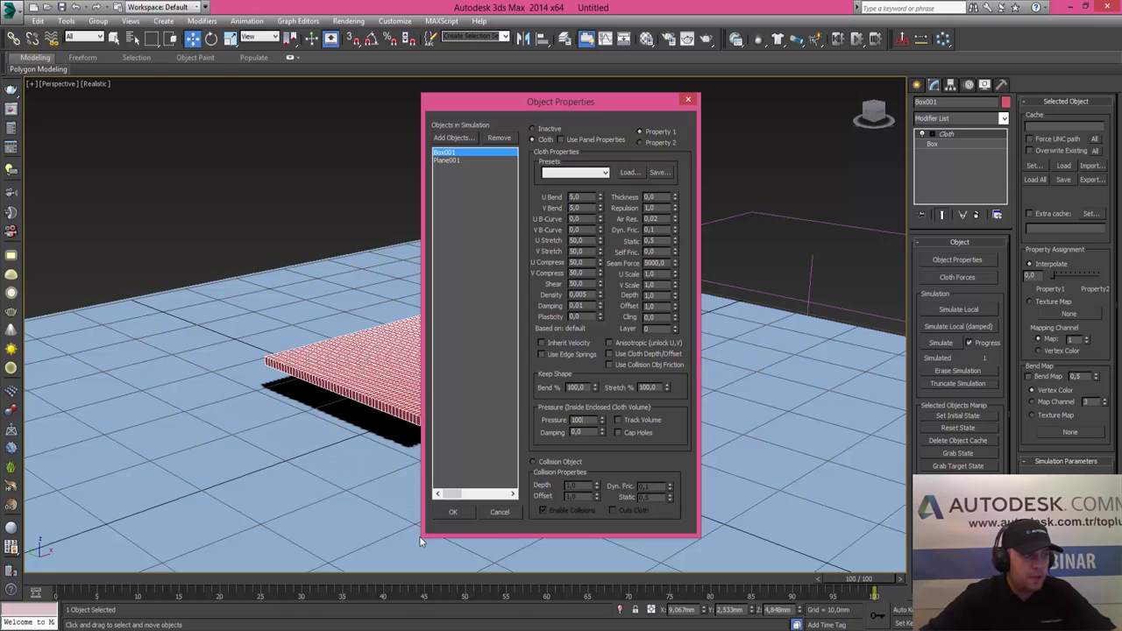
left_click(455, 512)
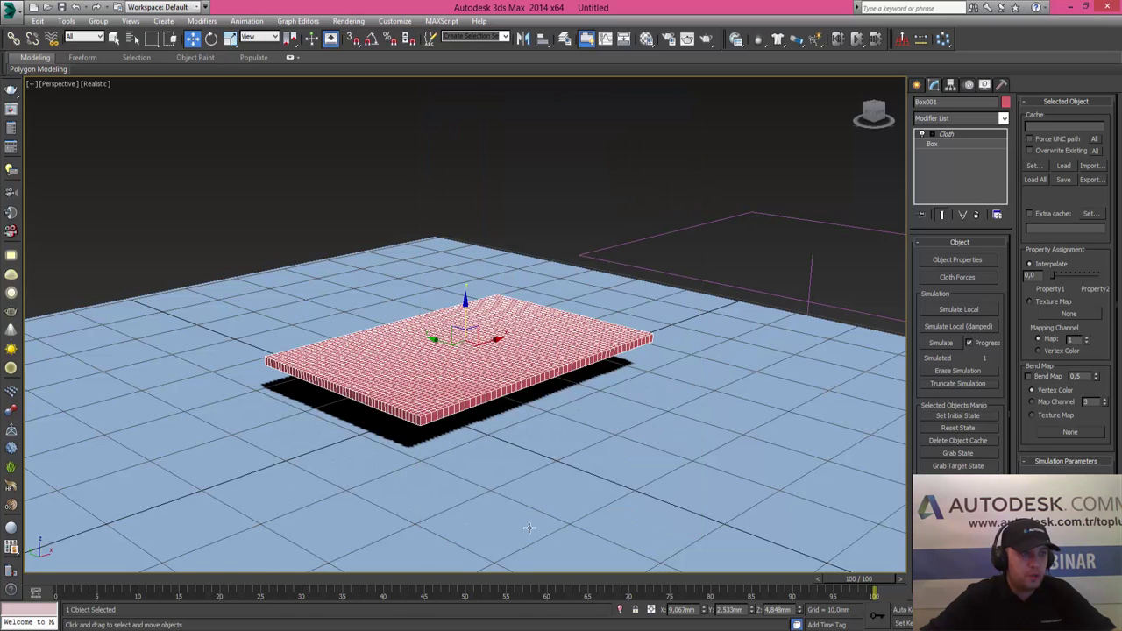
Rerun the full 100-frame cloth simulation at Pressure 100 for a plumper pillow
left_click(942, 343)
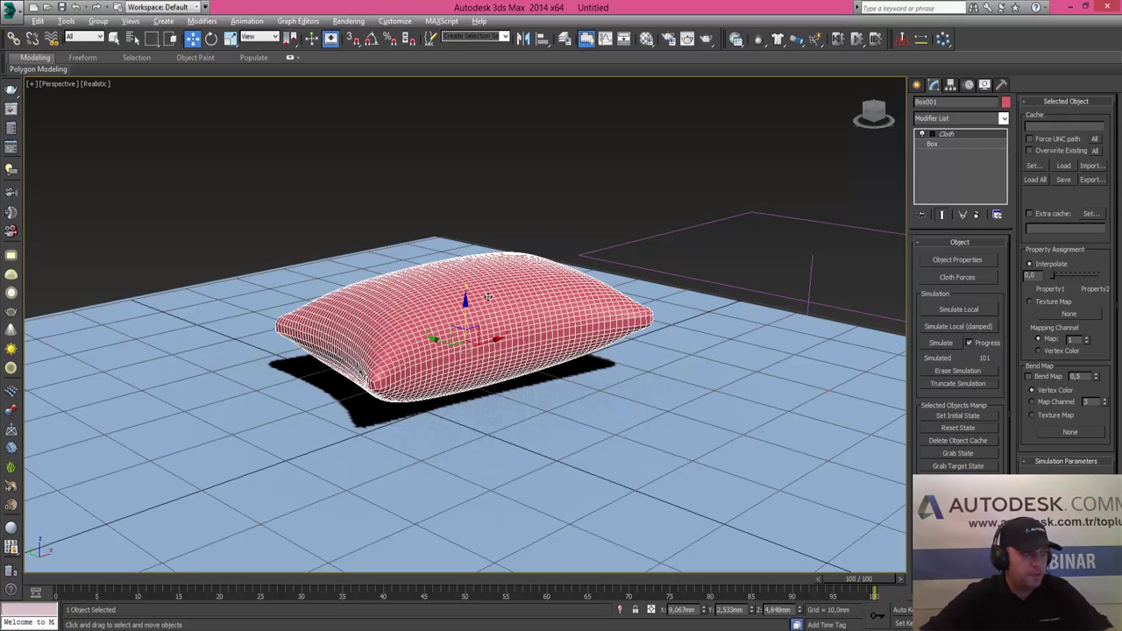
Rotate the inflated pillow about 21 degrees to a new angle above the ground plane
mouse_move(488, 298)
middle_mouse_down("alt")
mouse_move(449, 408)
mouse_move(585, 293)
mouse_move(511, 260)
mouse_move(421, 181)
middle_mouse_up("alt")
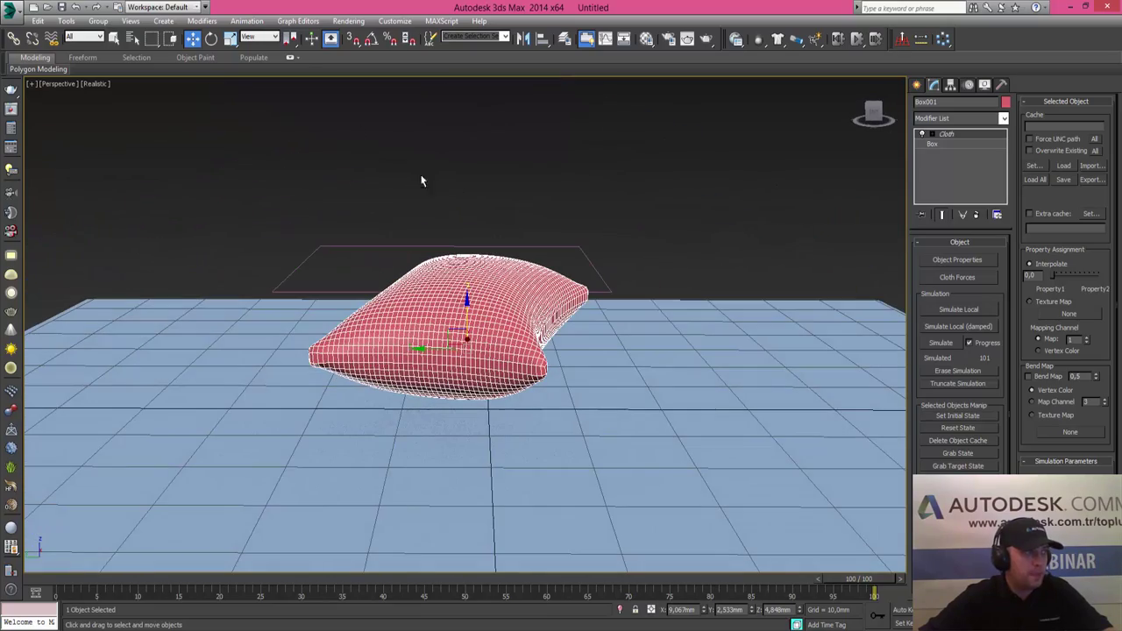
left_click(211, 40)
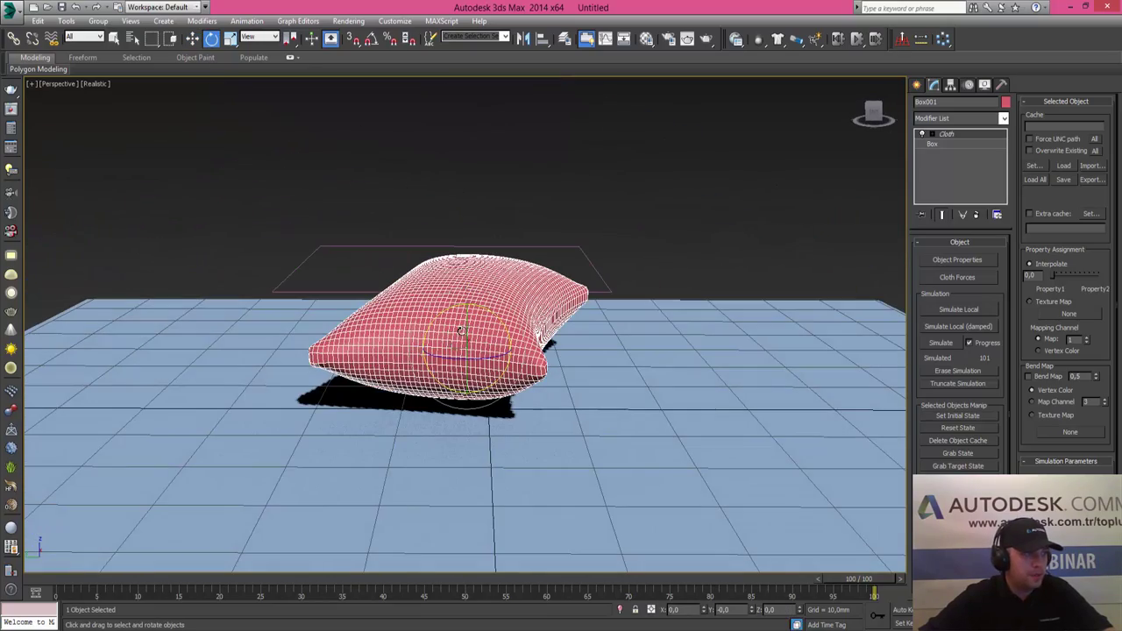
middle_click_drag(603, 313, 539, 331, "alt")
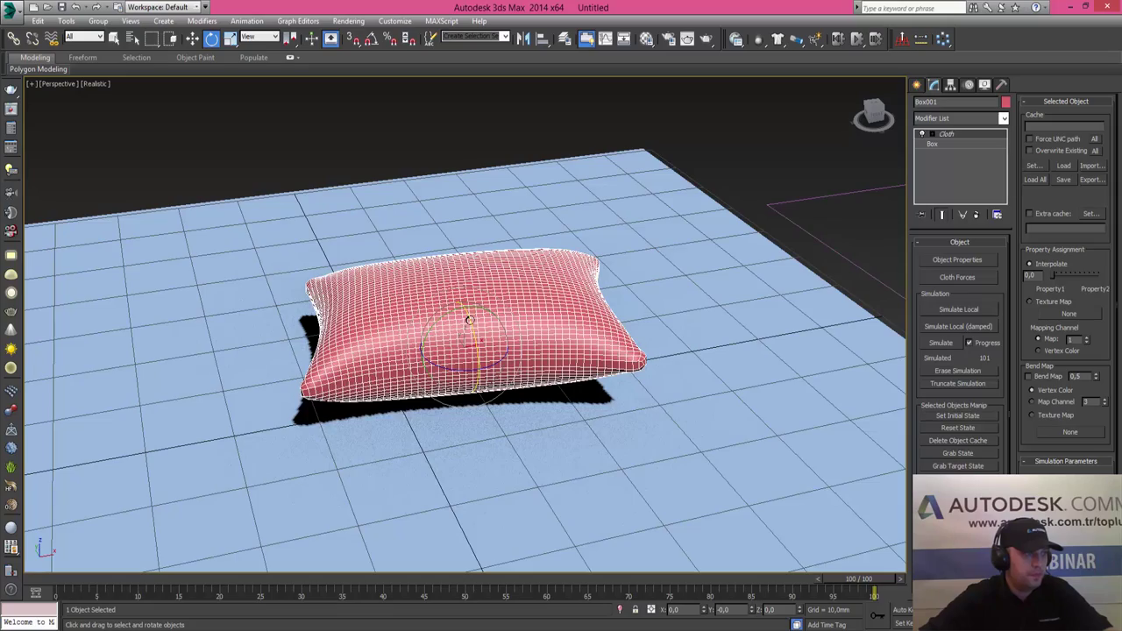
mouse_move(470, 320)
left_mouse_down()
mouse_move(518, 591)
mouse_move(491, 388)
mouse_move(509, 312)
left_mouse_up()
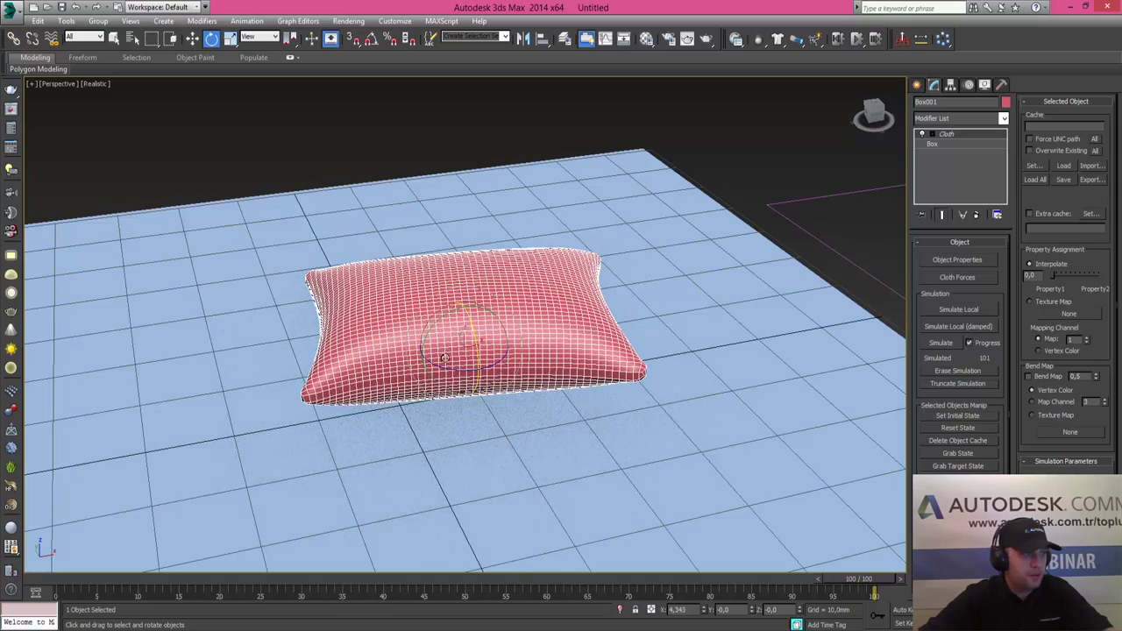
left_click_drag(461, 372, 474, 358)
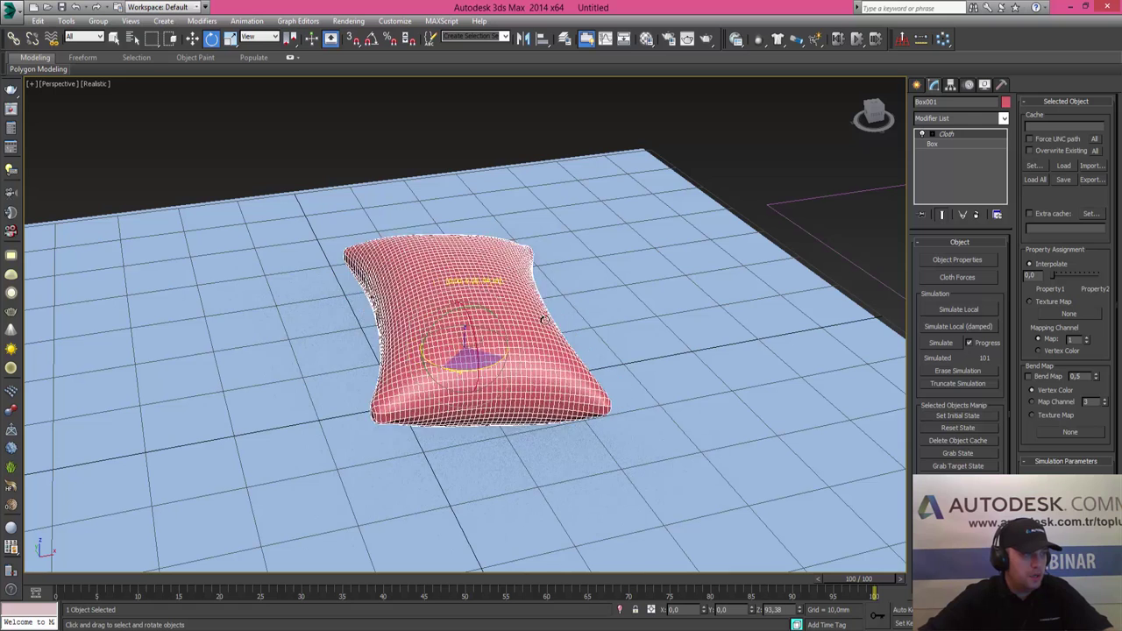
left_click_drag(473, 358, 404, 417)
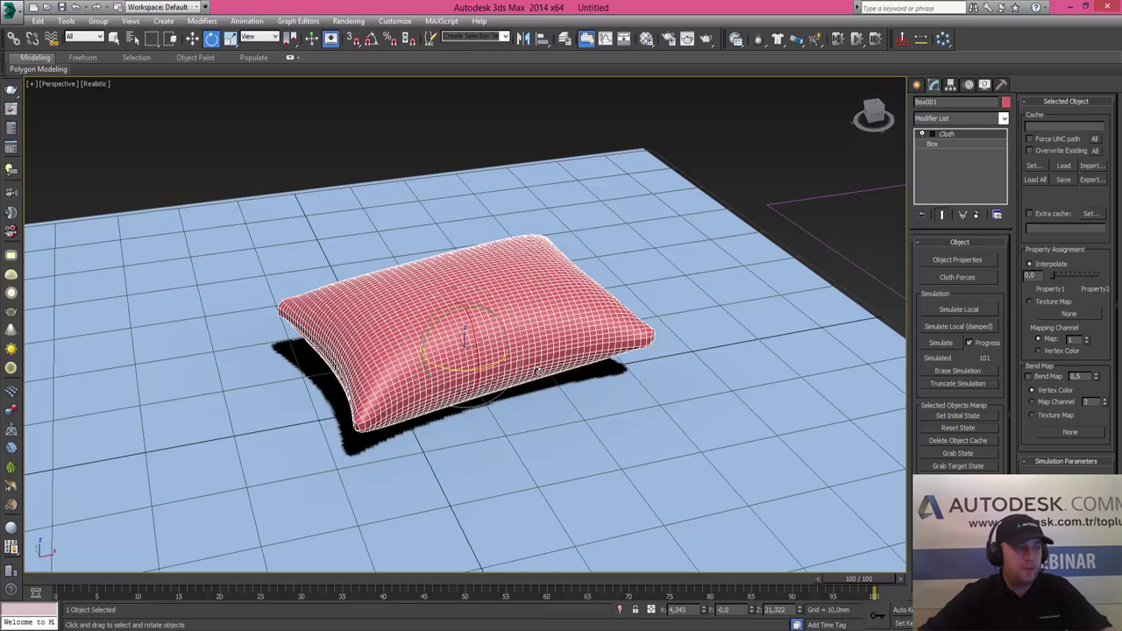
key("w")
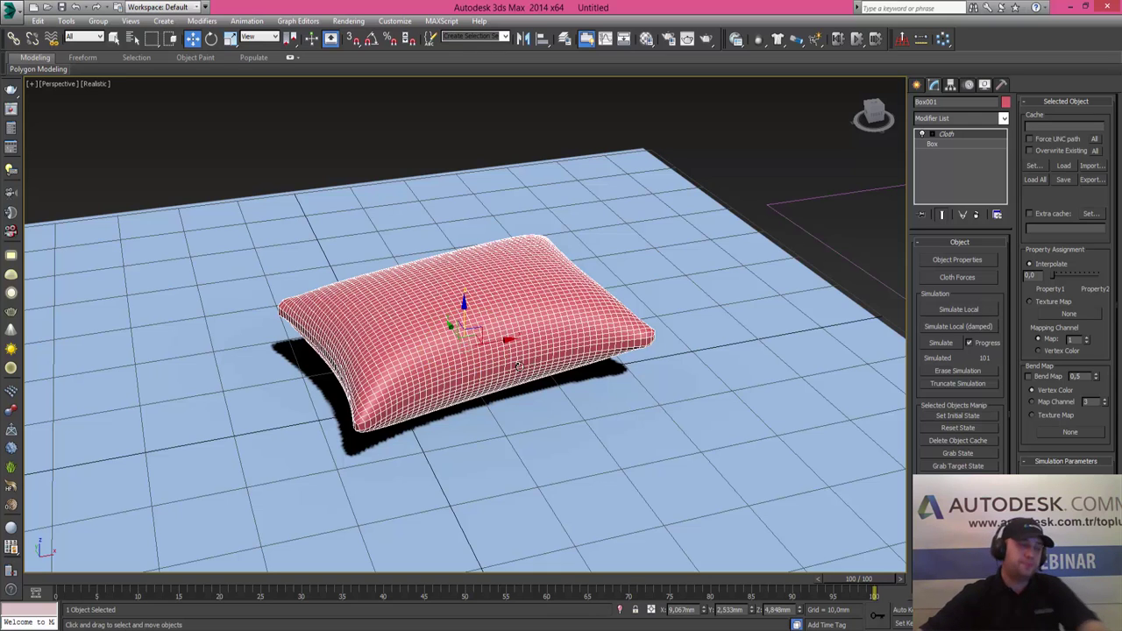